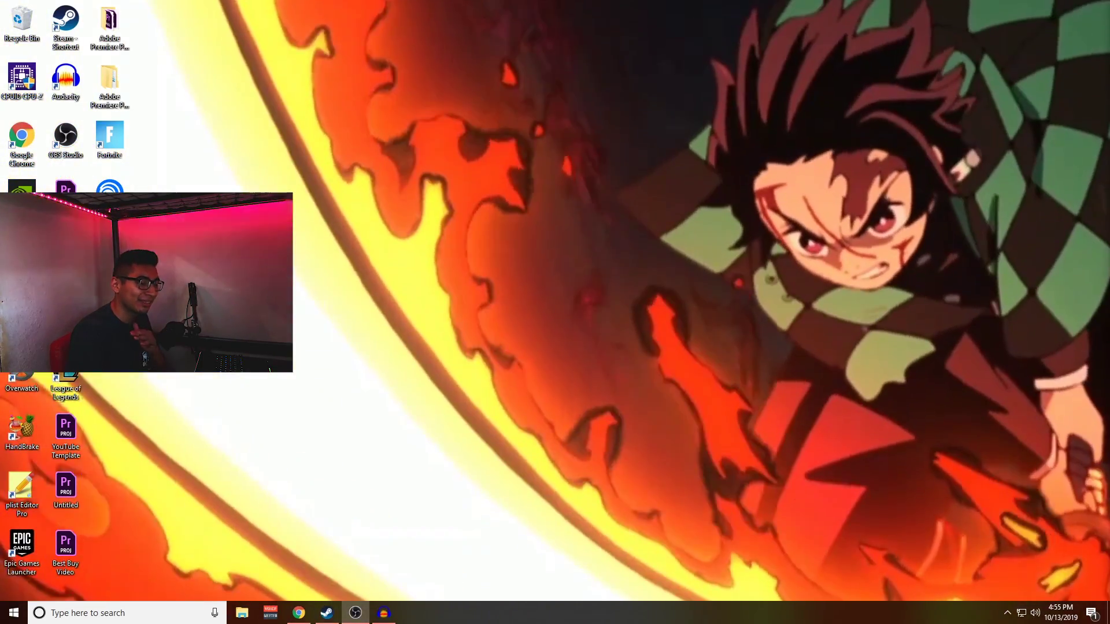
Bring up Steam and search the store for 'wallpap' to find Wallpaper Engine
key("alt+Tab")
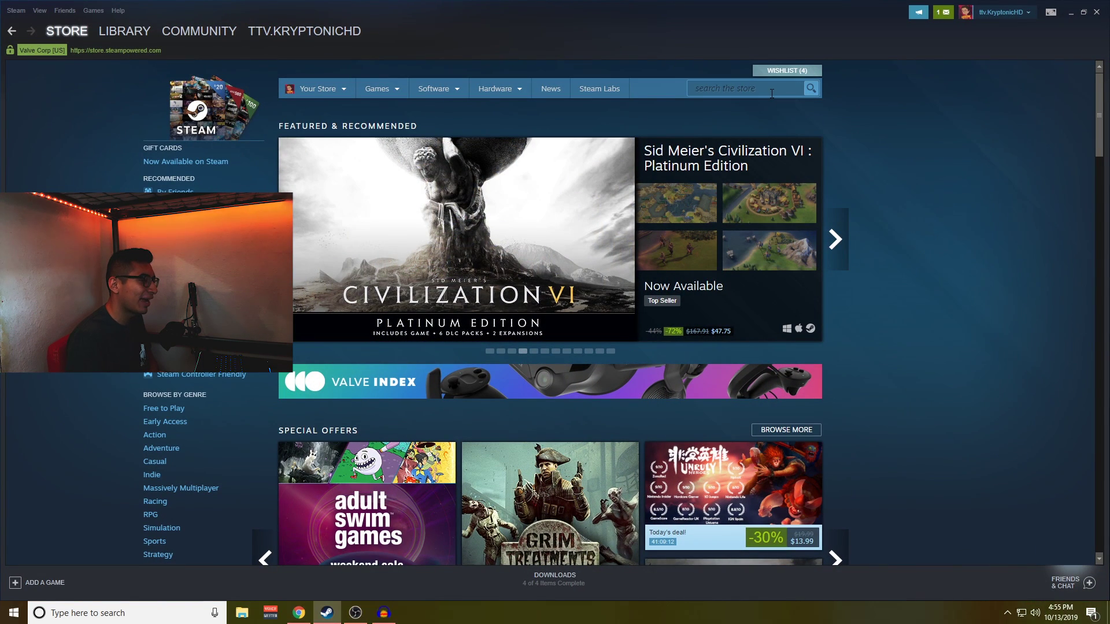
left_click(771, 94)
type("wall")
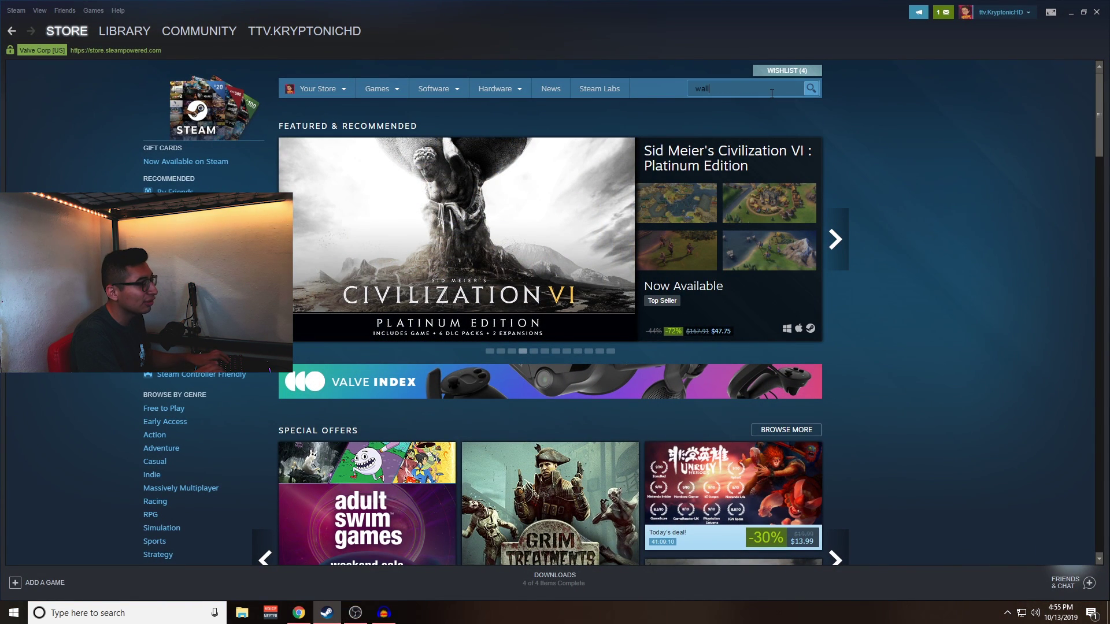
type("pap")
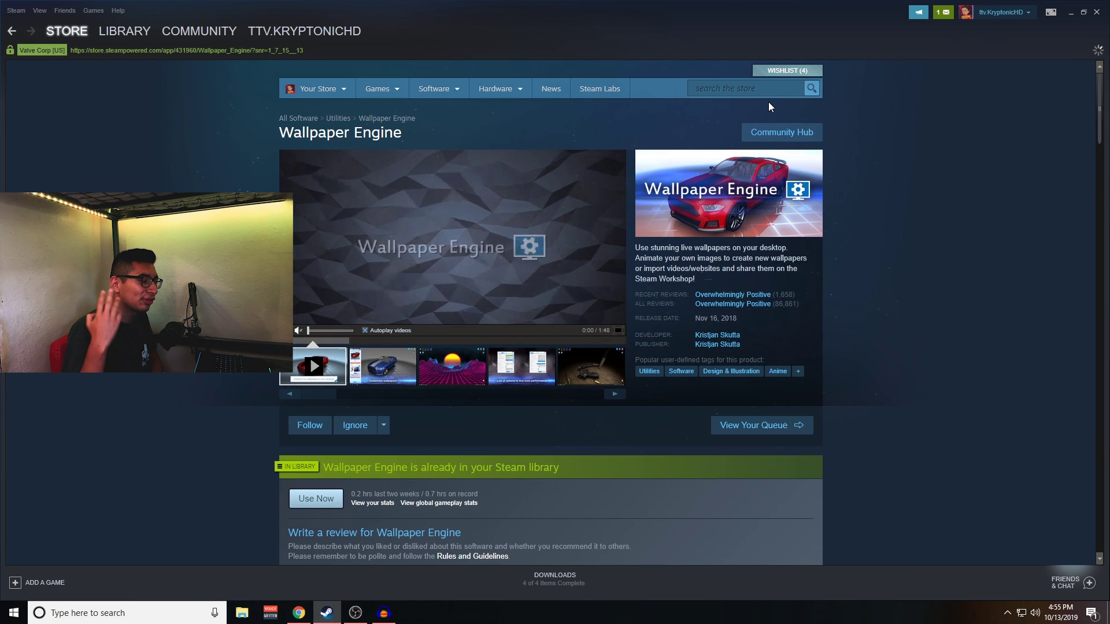
Scroll through the Wallpaper Engine store page, priced $3.99 and already in the library
scroll(734, 383, "down", 4)
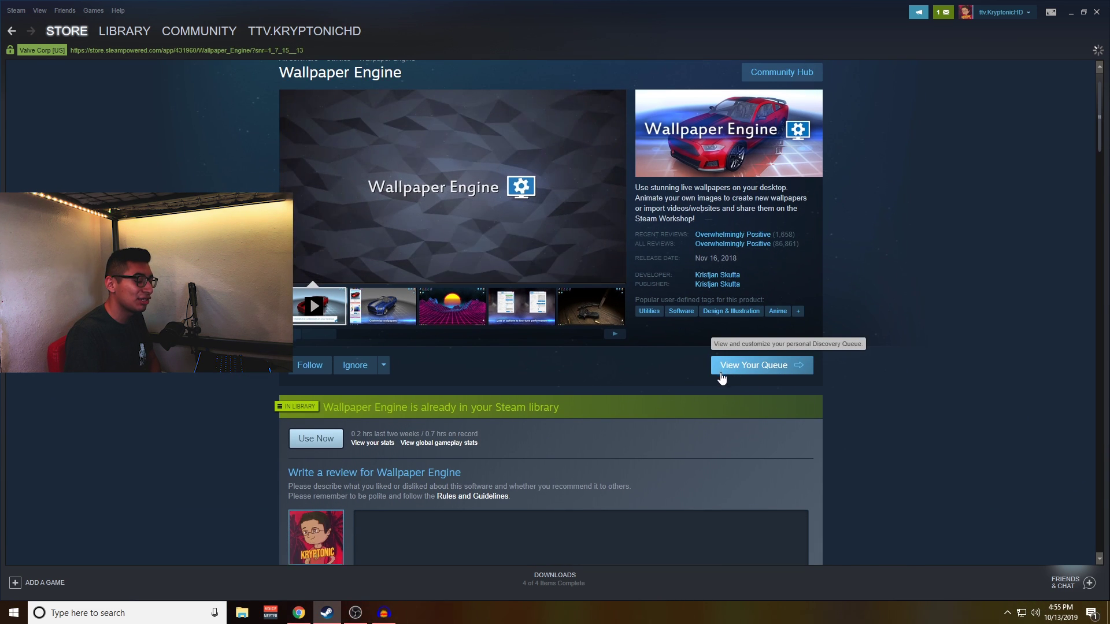
scroll(685, 362, "down", 4)
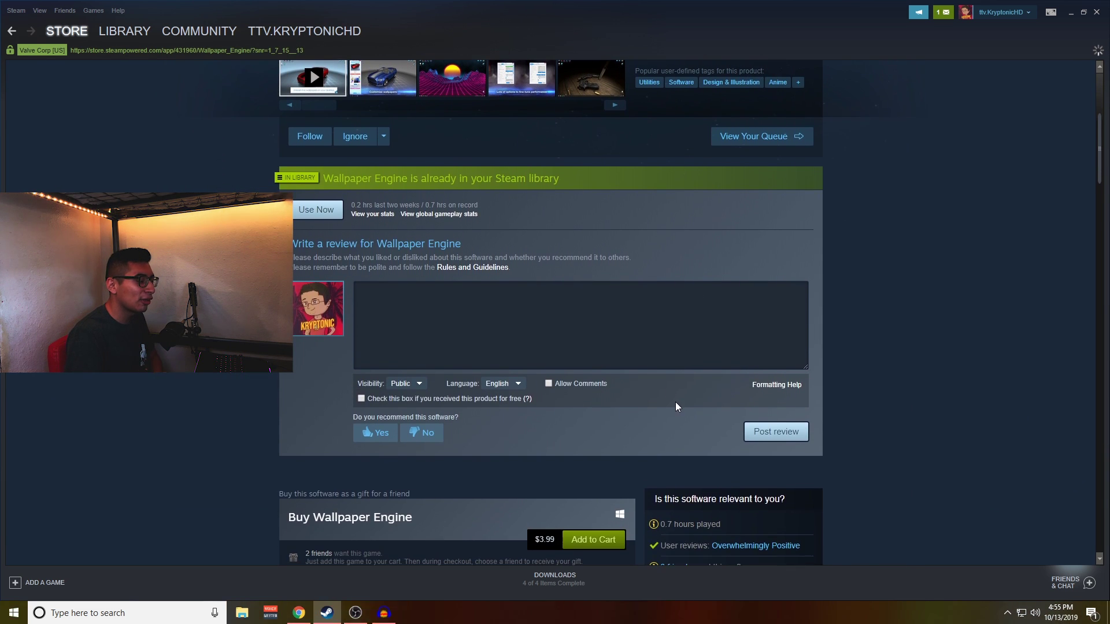
scroll(754, 399, "up", 1)
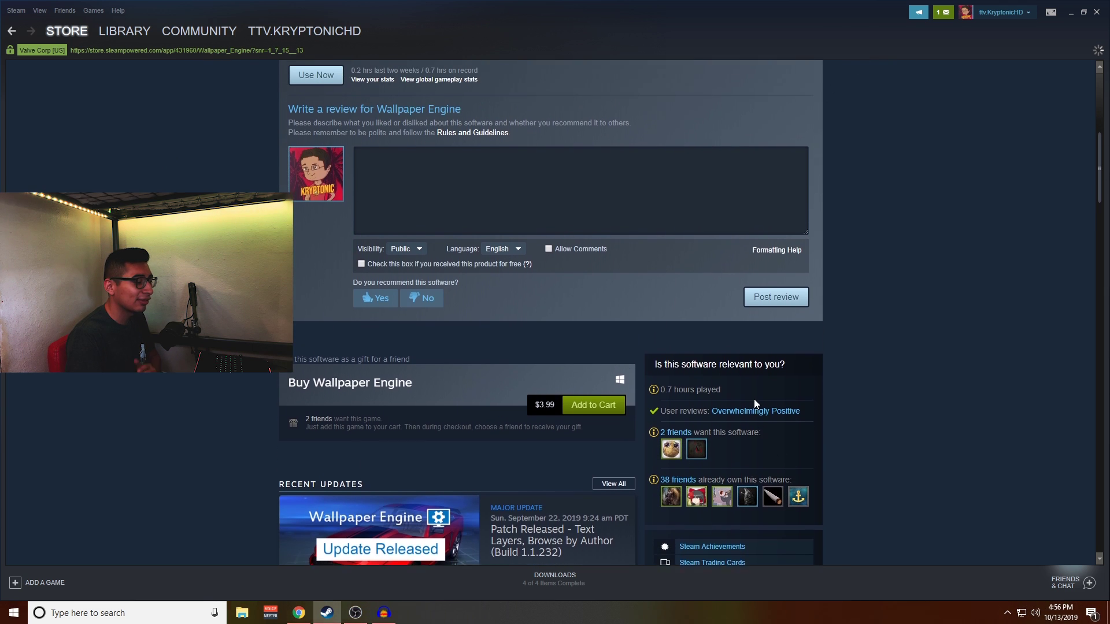
scroll(769, 360, "down", 1)
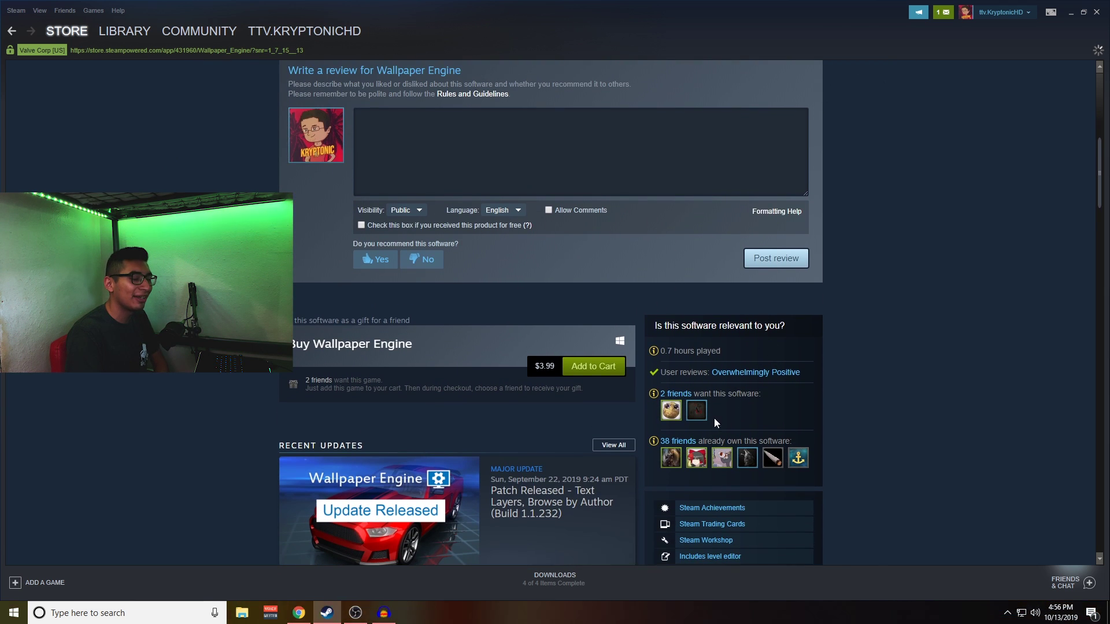
scroll(718, 416, "down", 1)
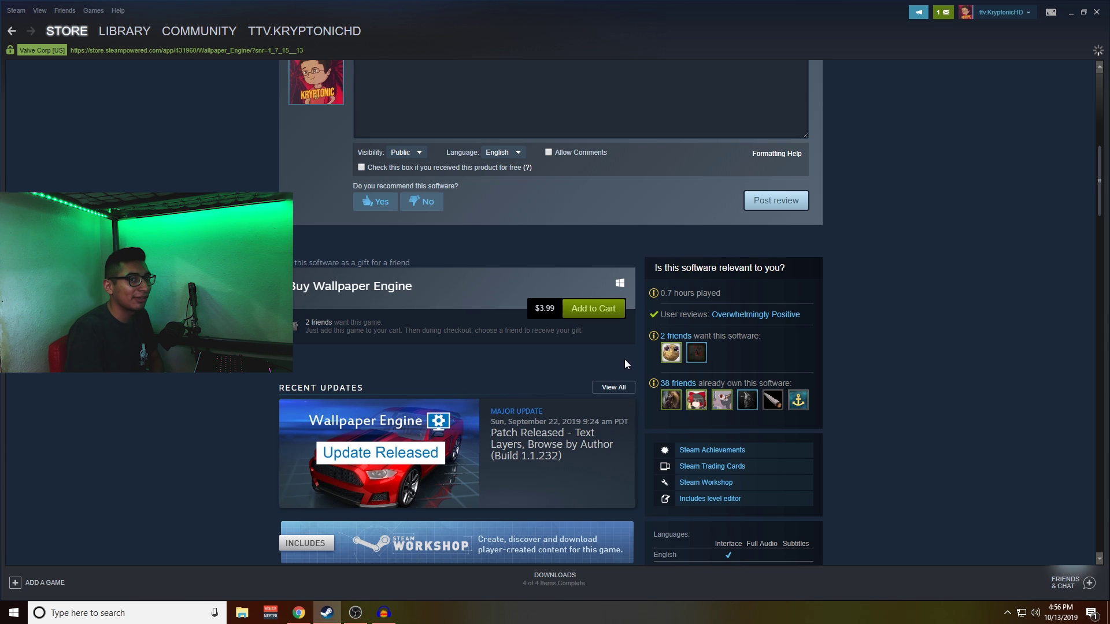
scroll(626, 359, "down", 2)
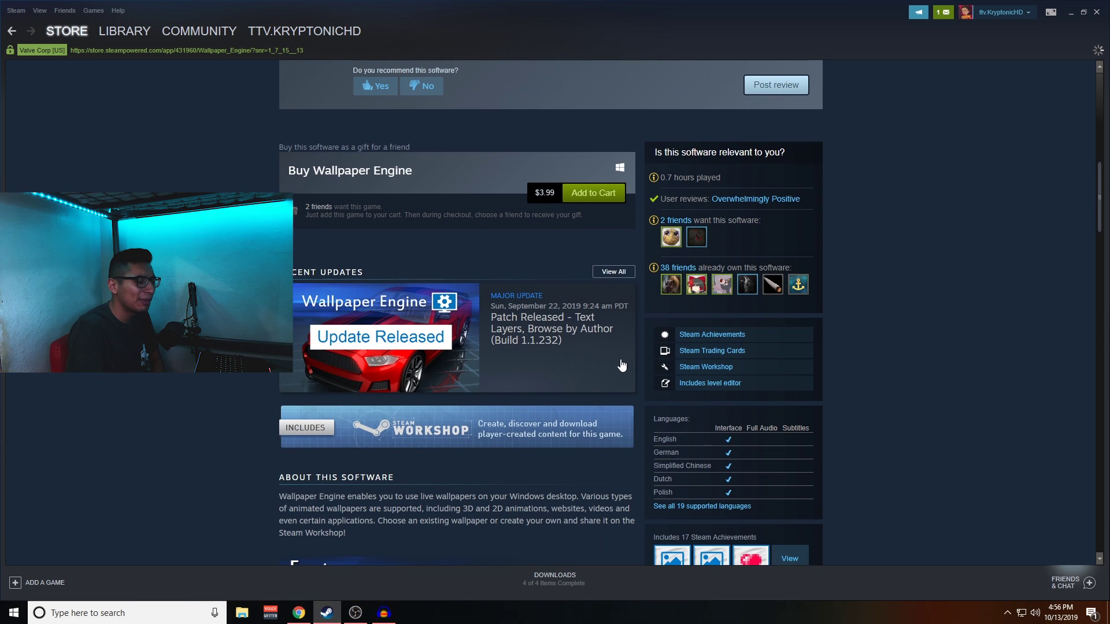
scroll(621, 365, "down", 1)
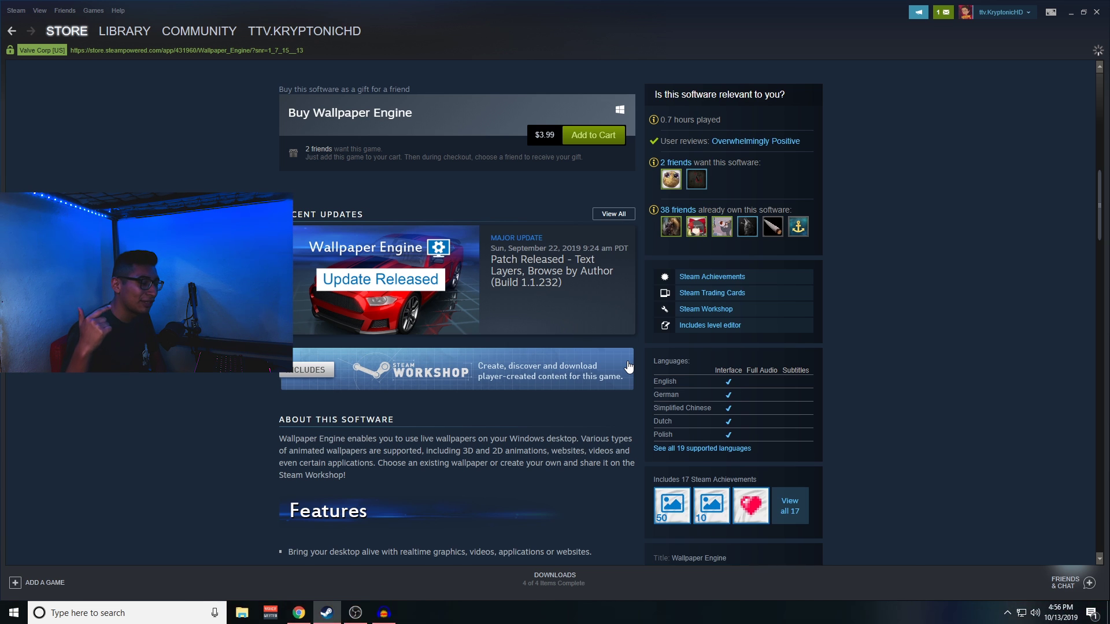
scroll(648, 341, "up", 2)
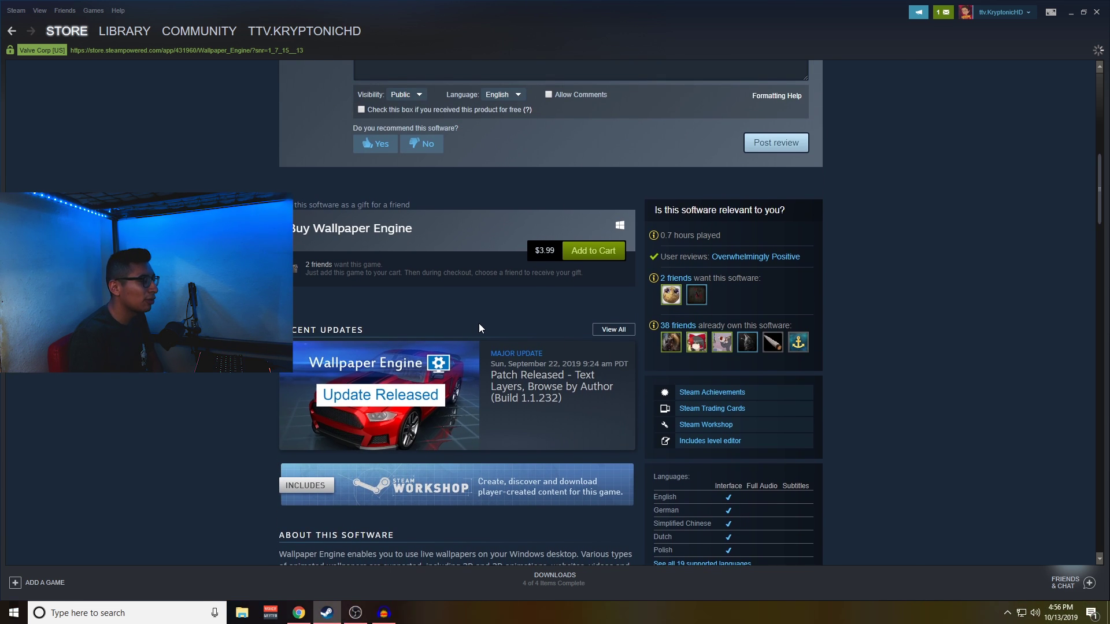
scroll(478, 328, "up", 4)
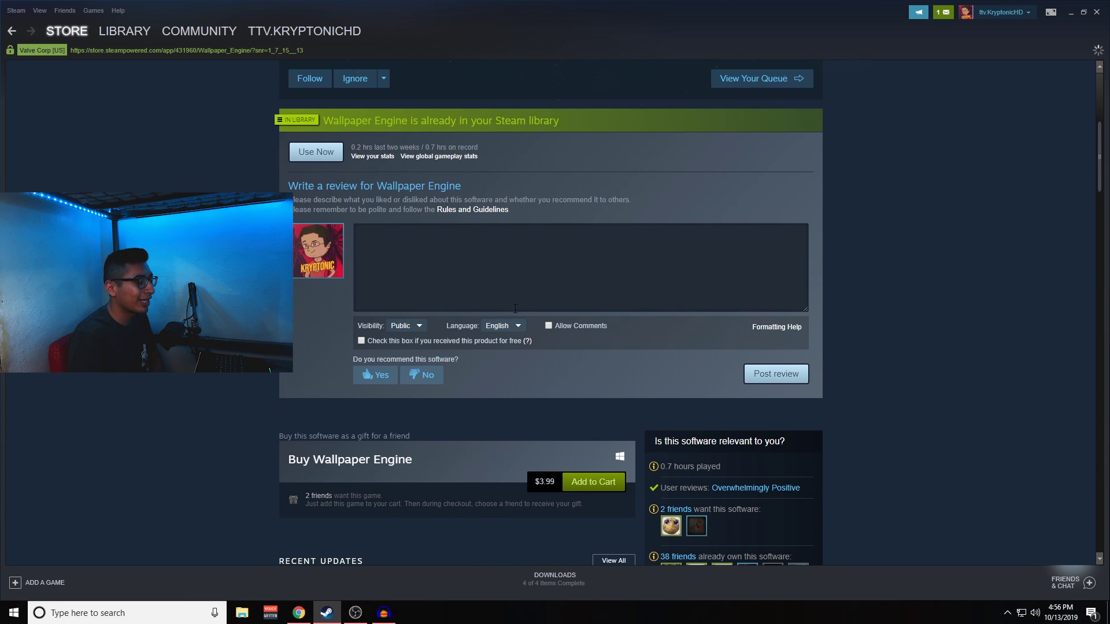
scroll(515, 308, "up", 5)
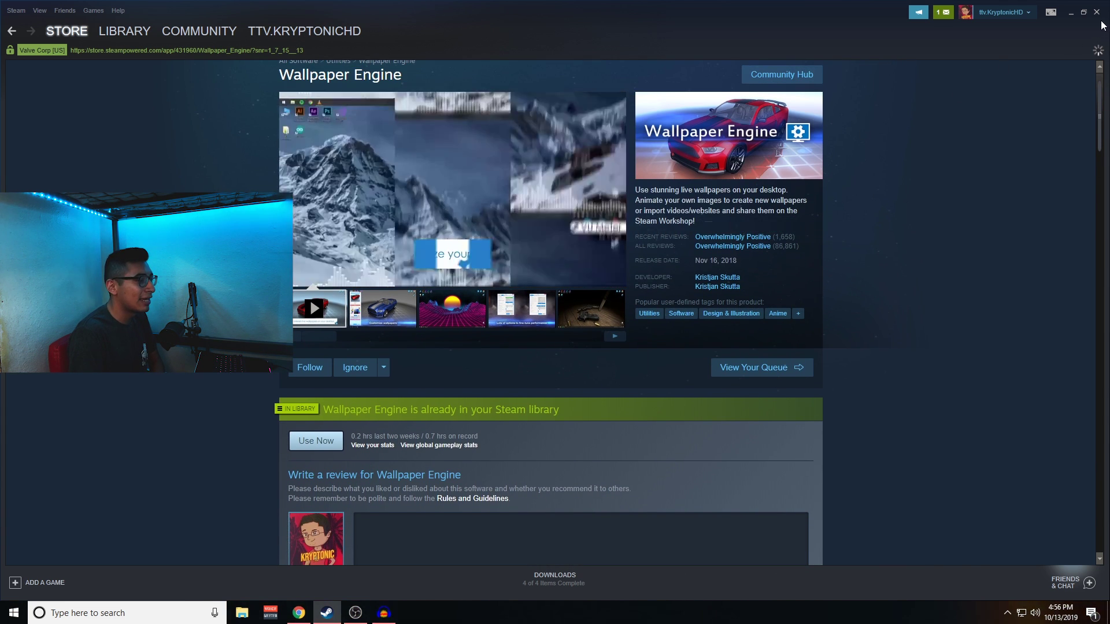
Launch Wallpaper Engine from its store page and try cloning one wallpaper onto both monitors
scroll(438, 406, "down", 1)
left_click(315, 382)
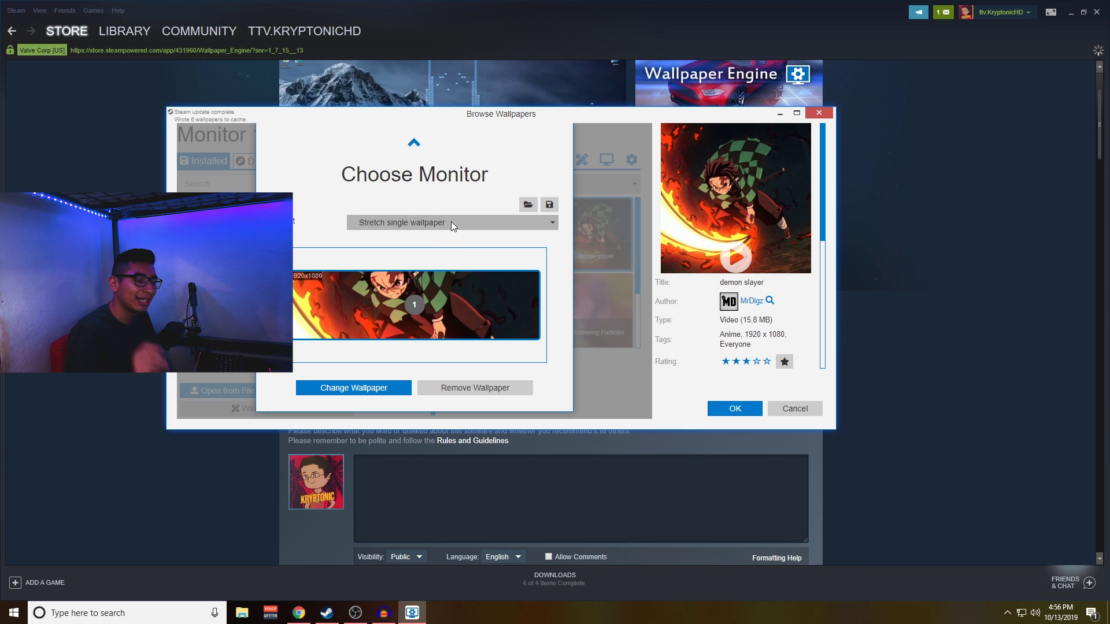
left_click(452, 222)
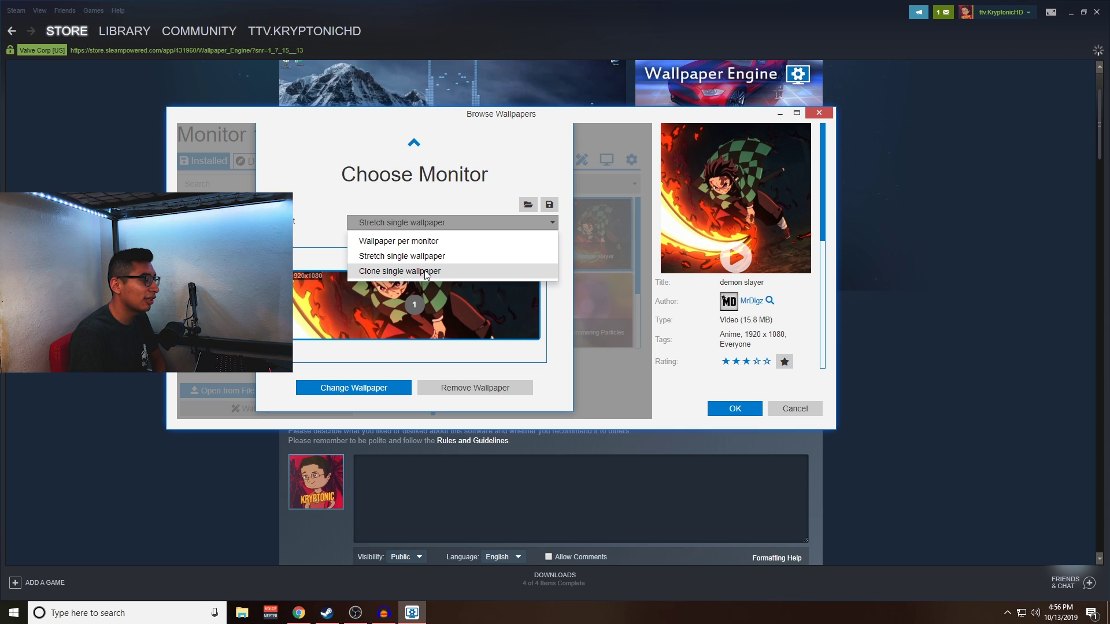
left_click(426, 274)
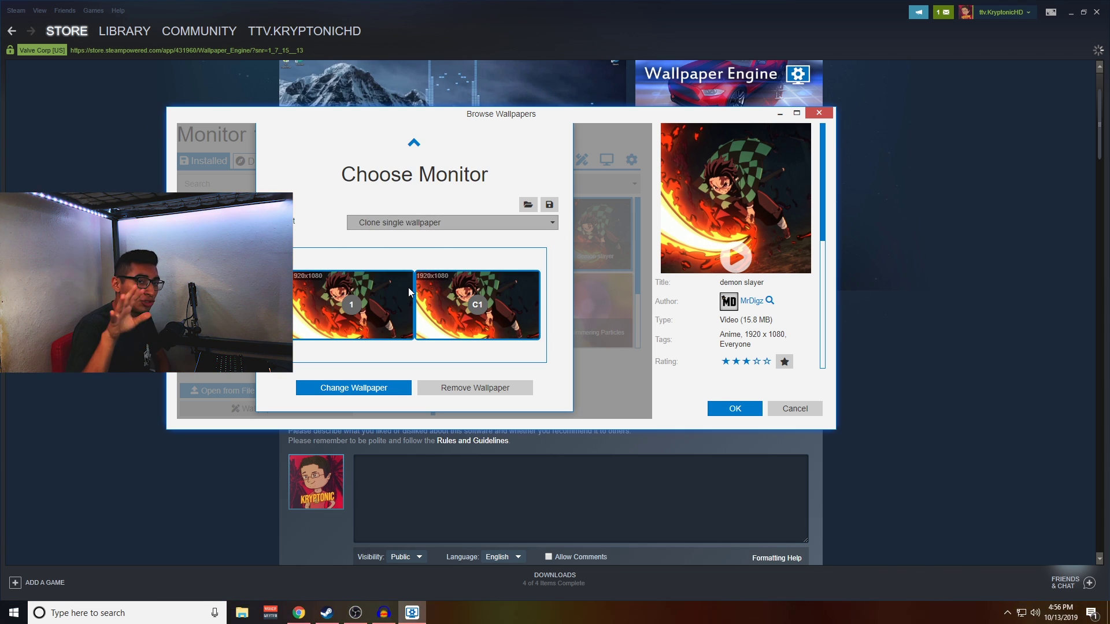
Cycle through the layout modes, settling on Stretch single wallpaper, and return to the grid
left_click(432, 224)
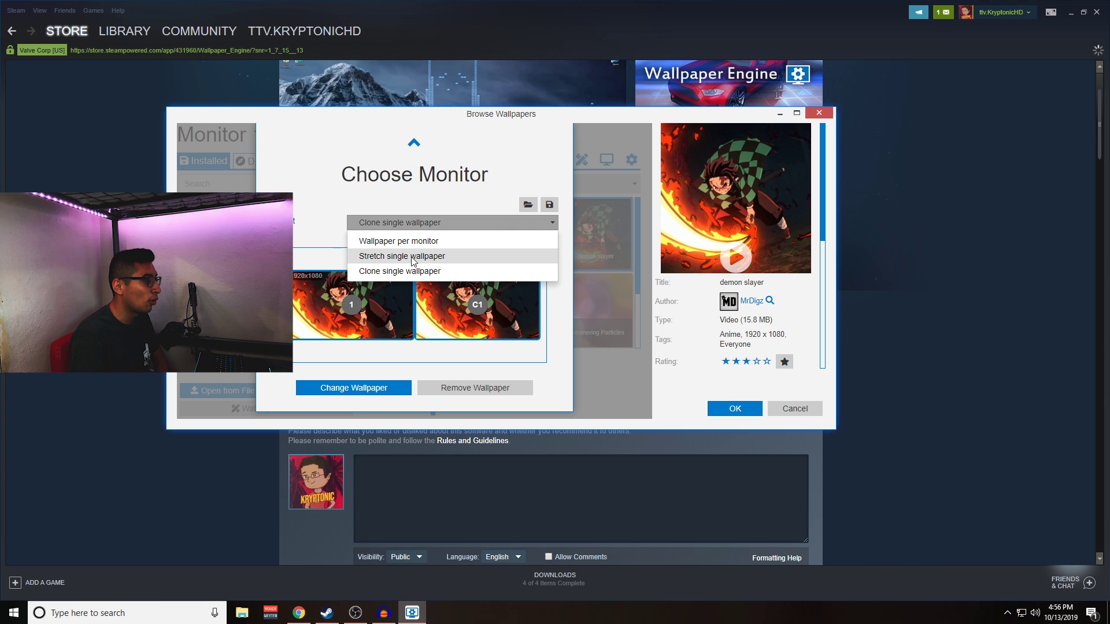
left_click(410, 254)
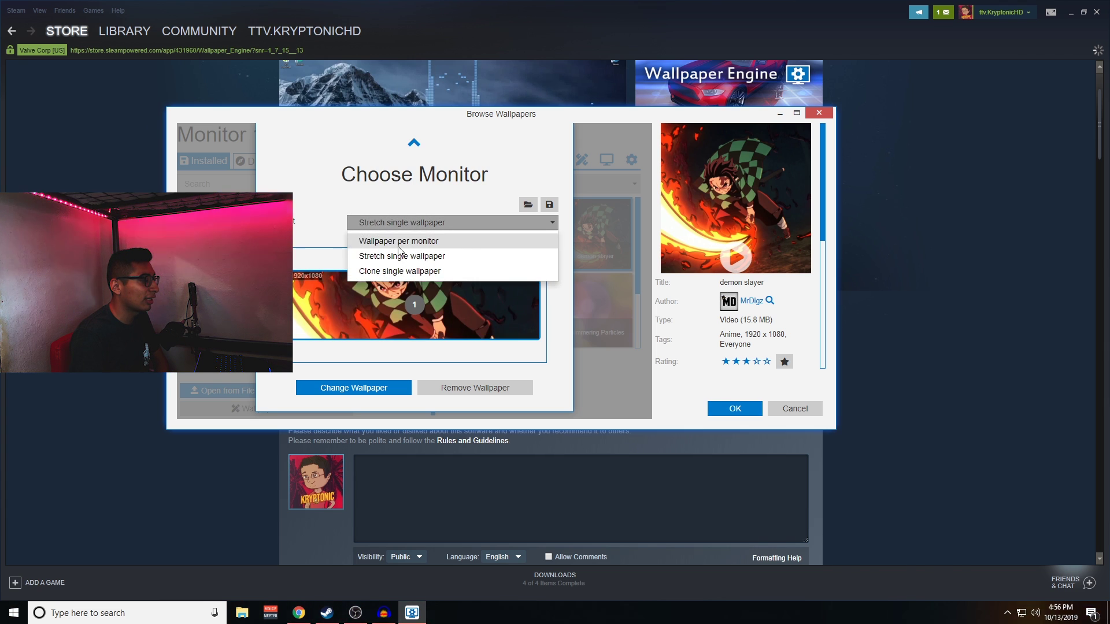
left_click(405, 240)
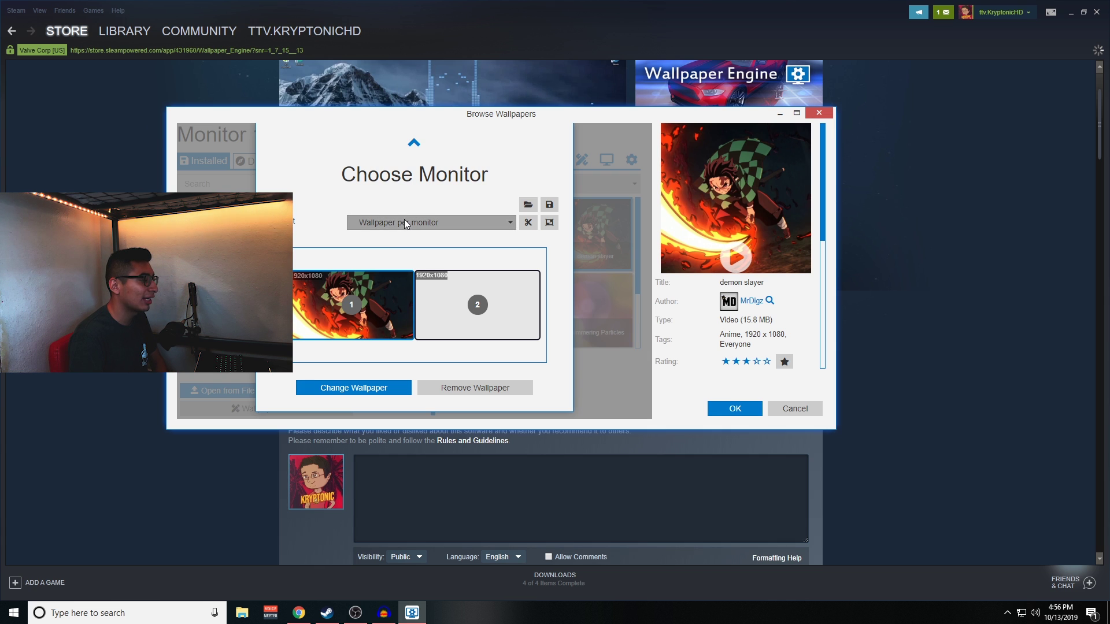
left_click(404, 222)
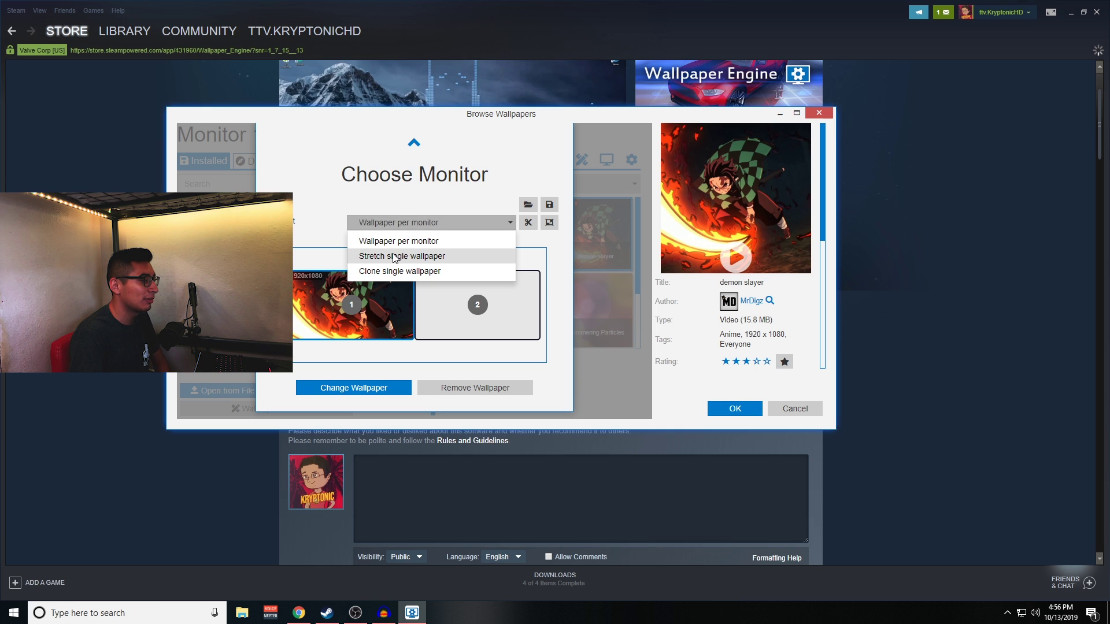
left_click(394, 257)
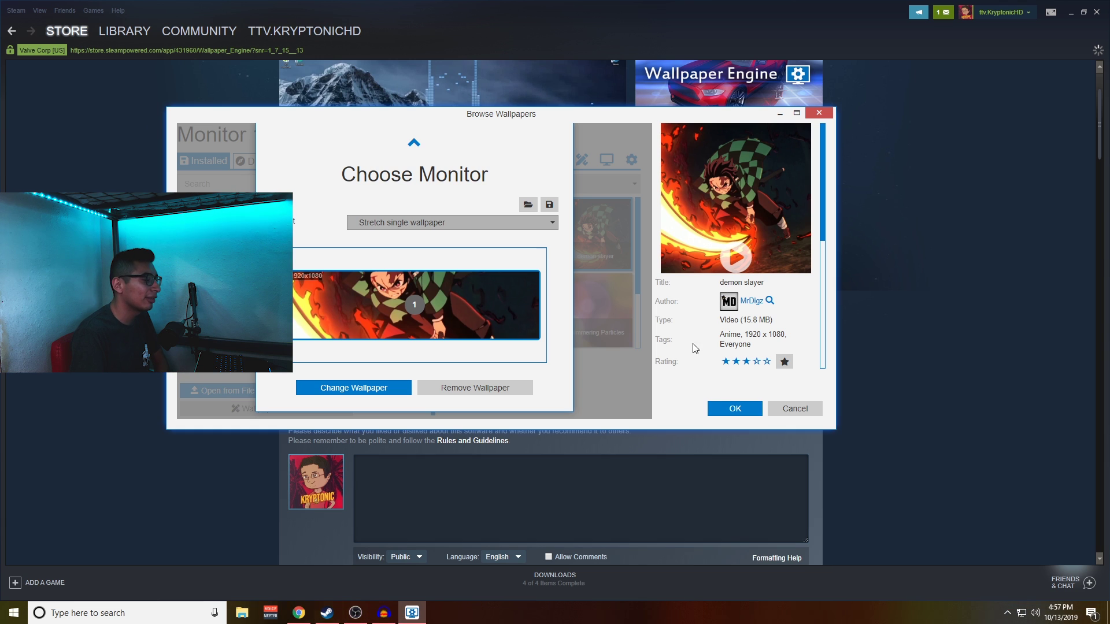
left_click(476, 387)
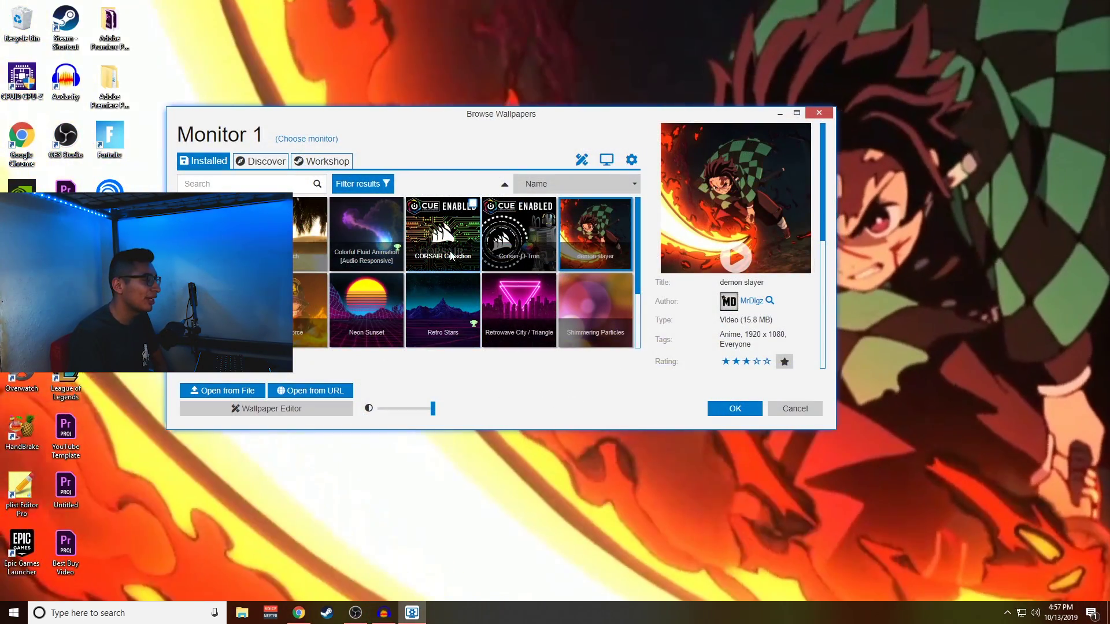
Apply CORSAIR Collection briefly, then switch to the Neon Sunset wallpaper and confirm with OK
left_click(452, 256)
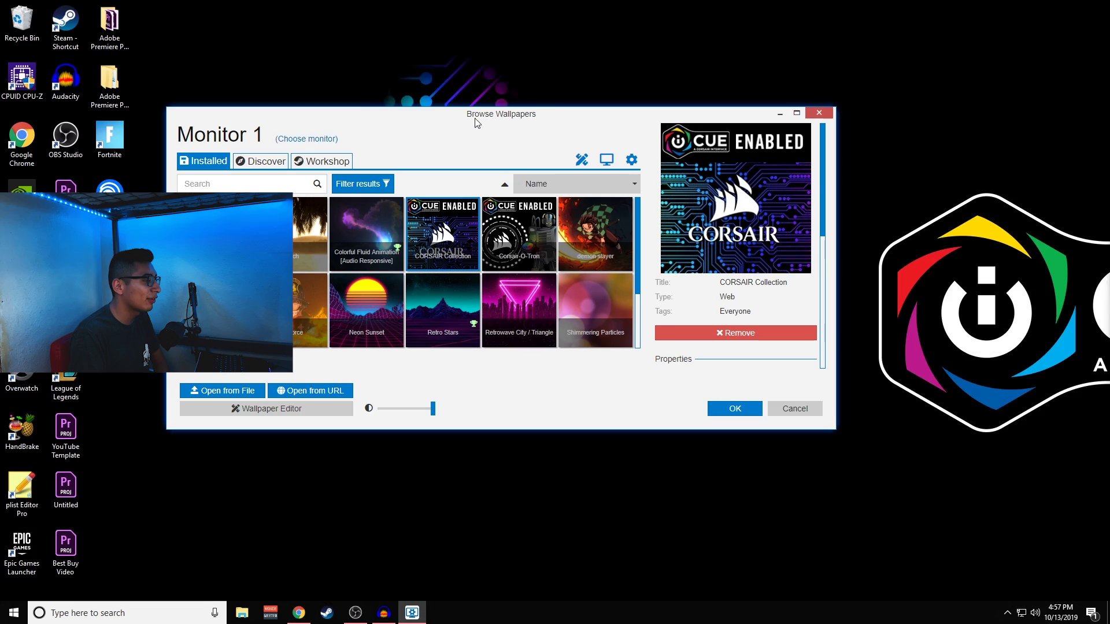
left_click_drag(477, 122, 501, 299)
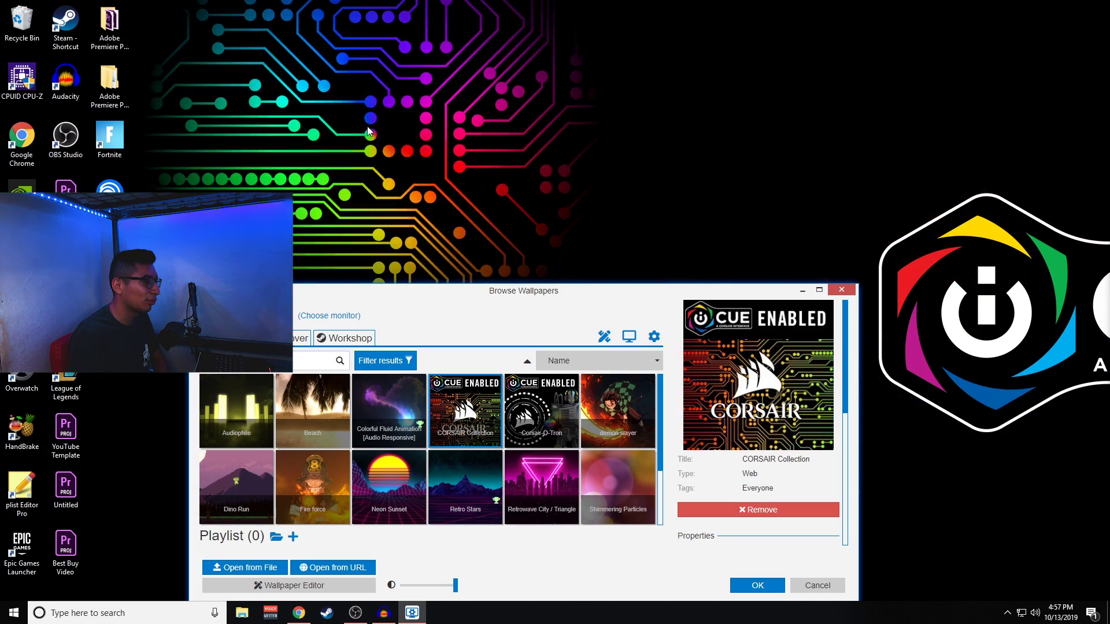
left_click_drag(556, 299, 737, 153)
left_click(580, 324)
left_click(938, 440)
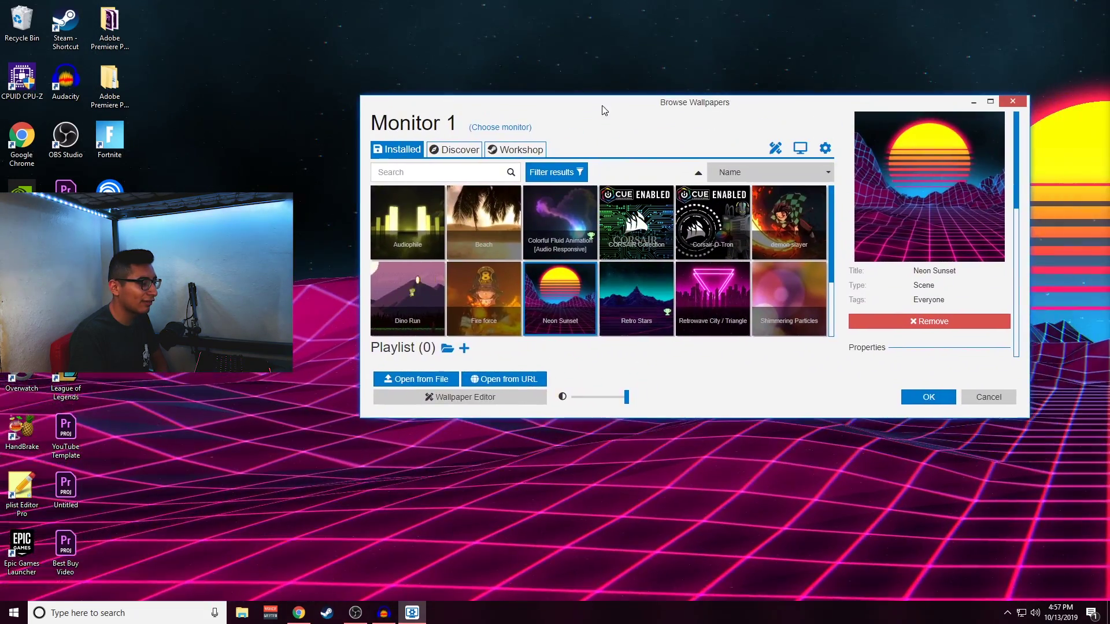
Set the layout to Wallpaper per monitor and apply the Fire force wallpaper
left_click(808, 151)
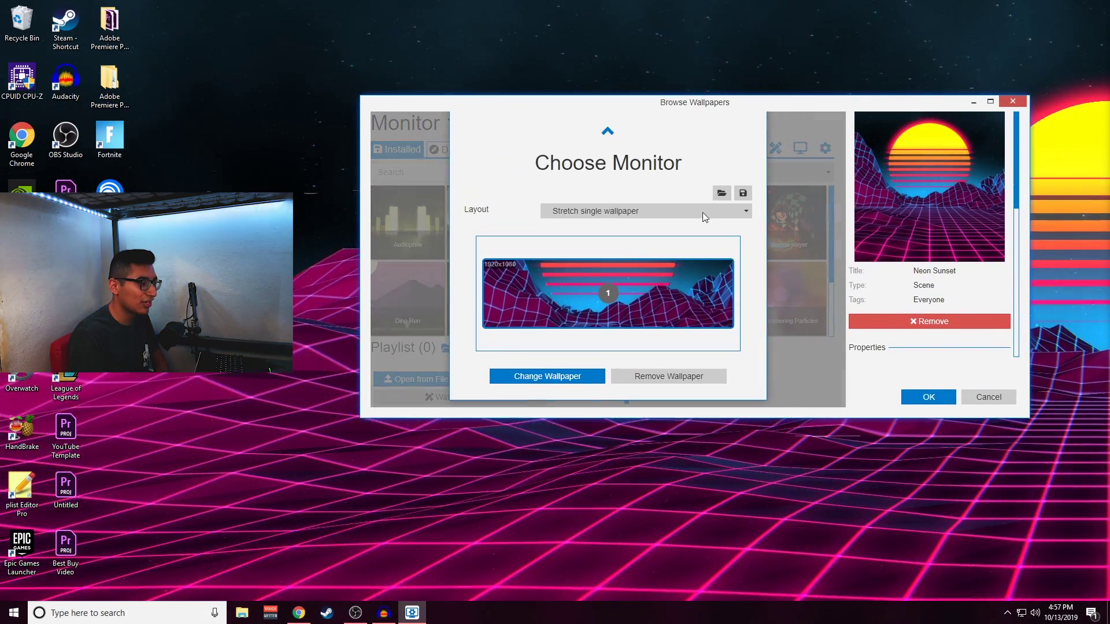
left_click(639, 211)
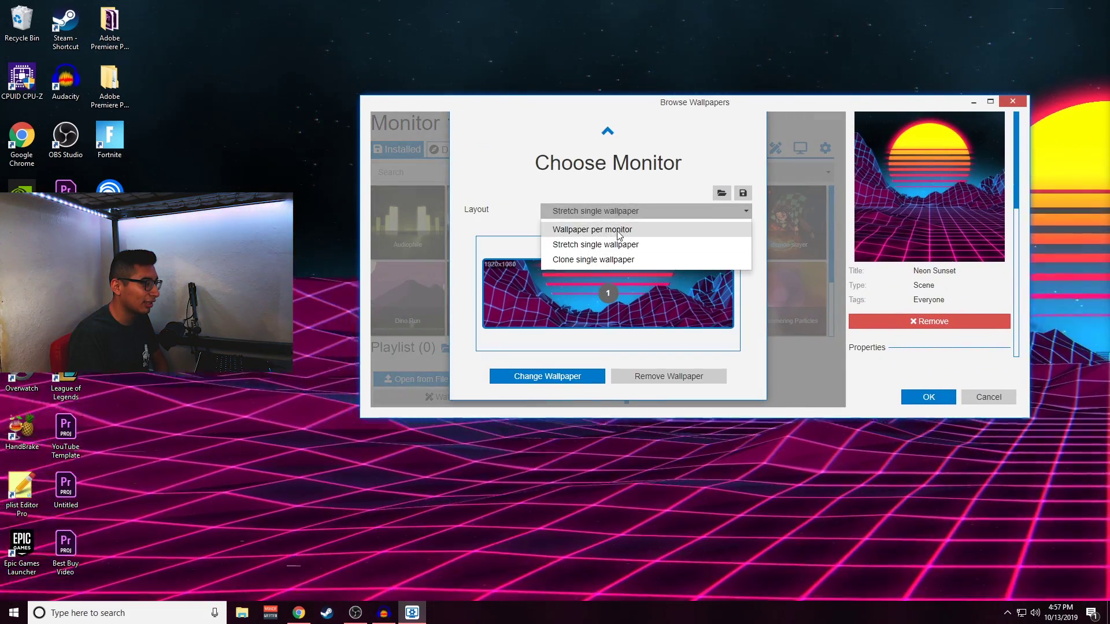
left_click(616, 229)
left_click(576, 378)
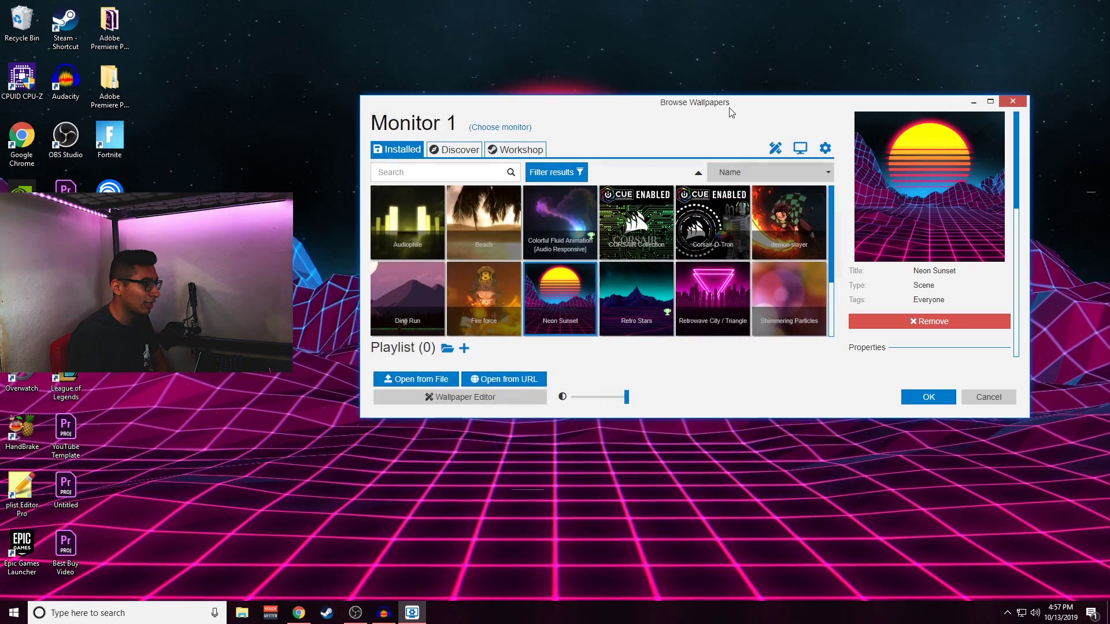
left_click(1012, 101)
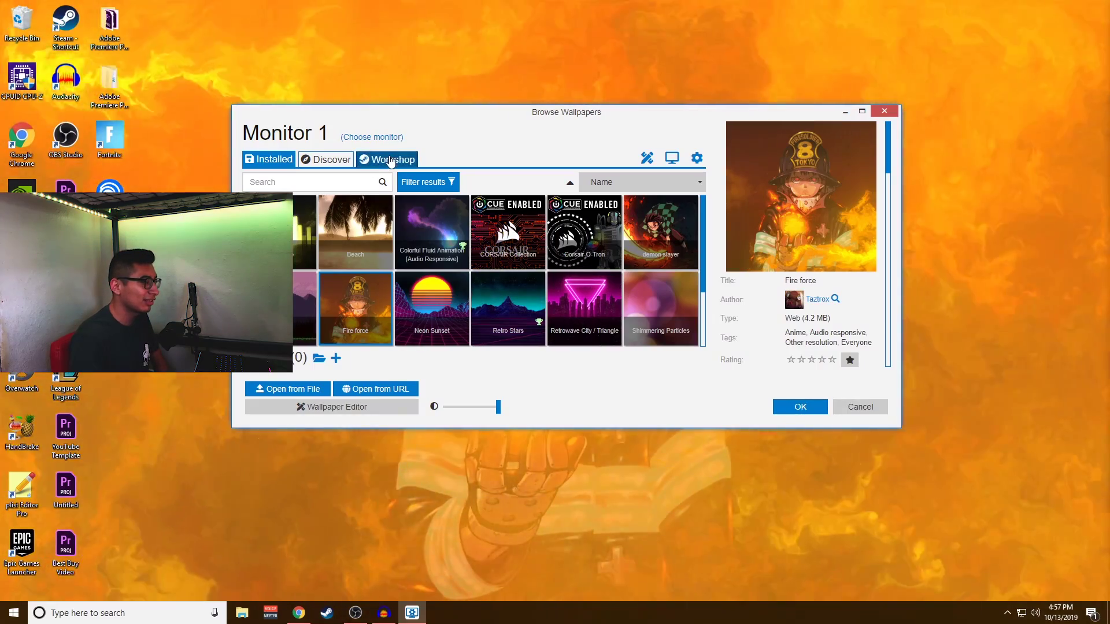
Browse the Workshop wallpapers and search for 'naruto'
left_click(390, 159)
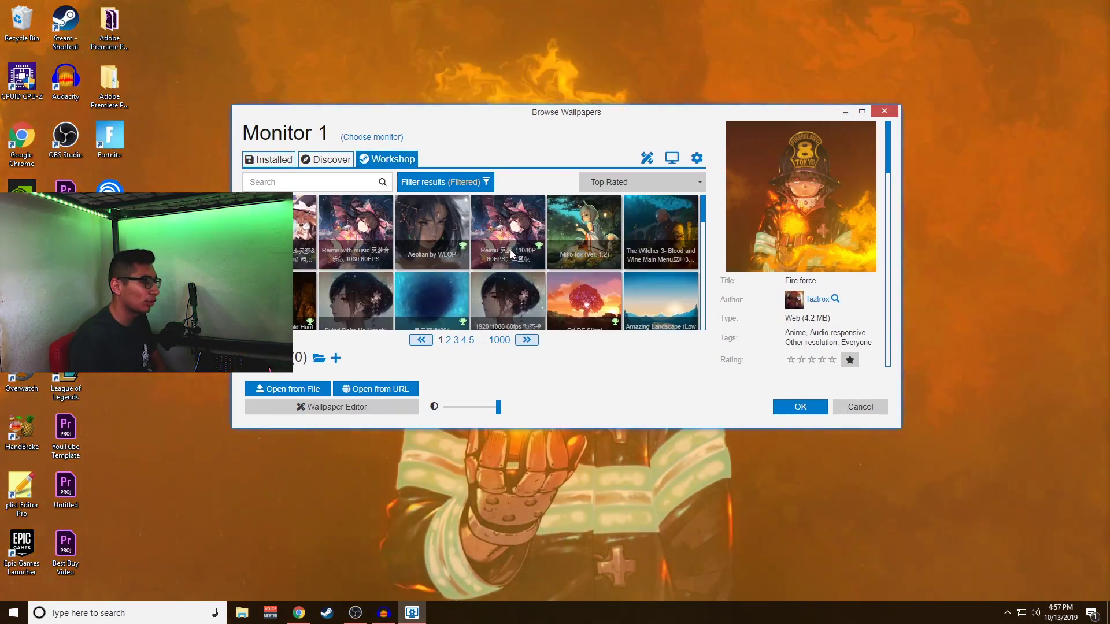
scroll(621, 271, "down", 3)
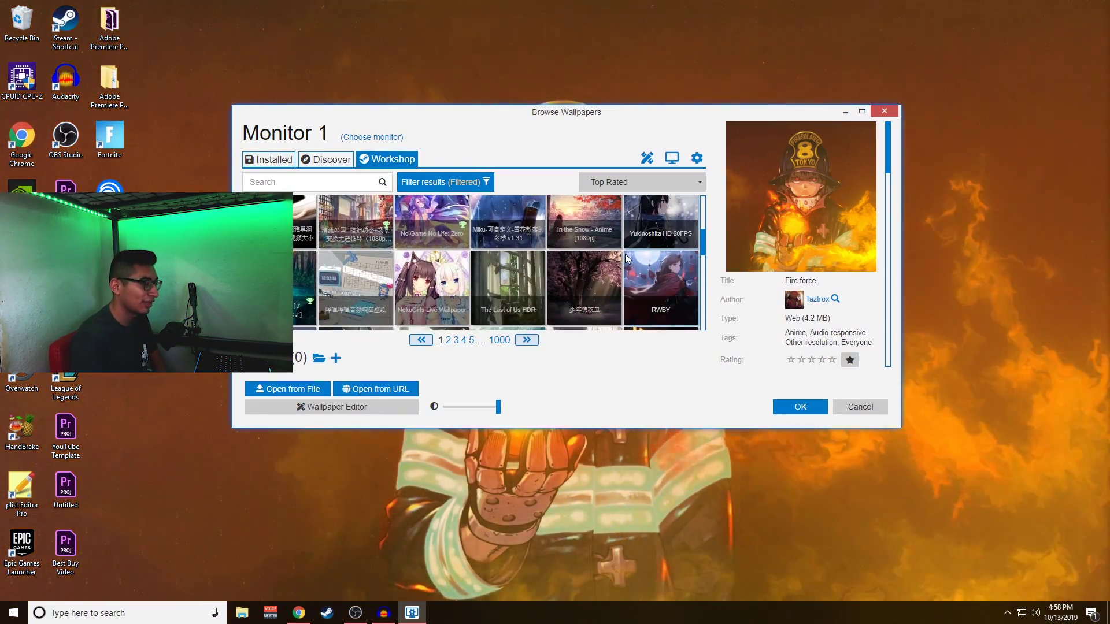
scroll(623, 257, "down", 3)
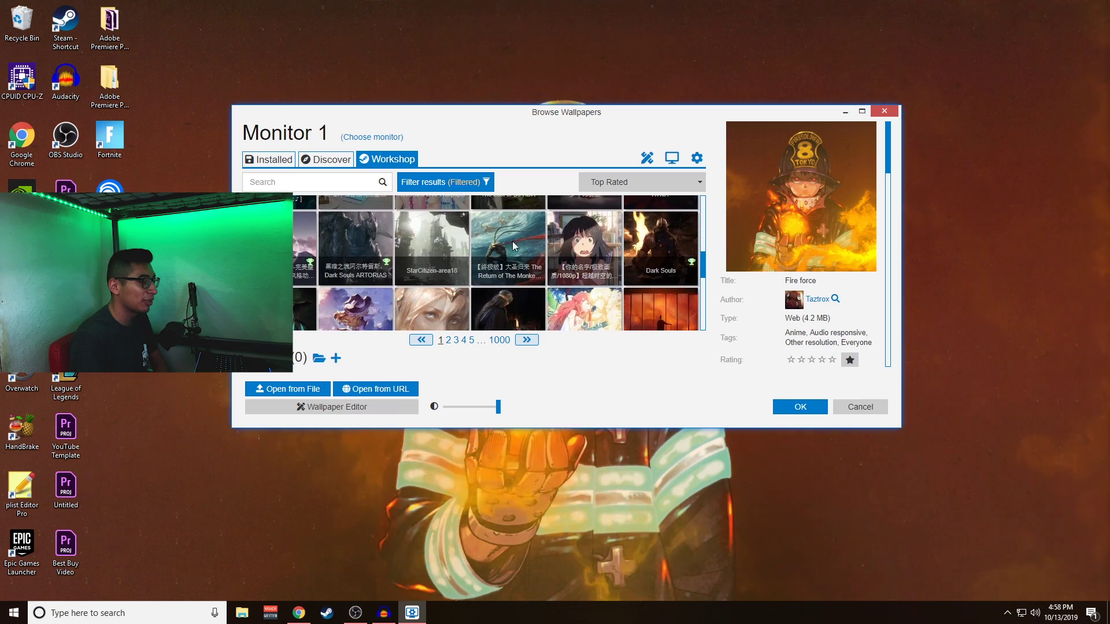
left_click(319, 180)
type("na")
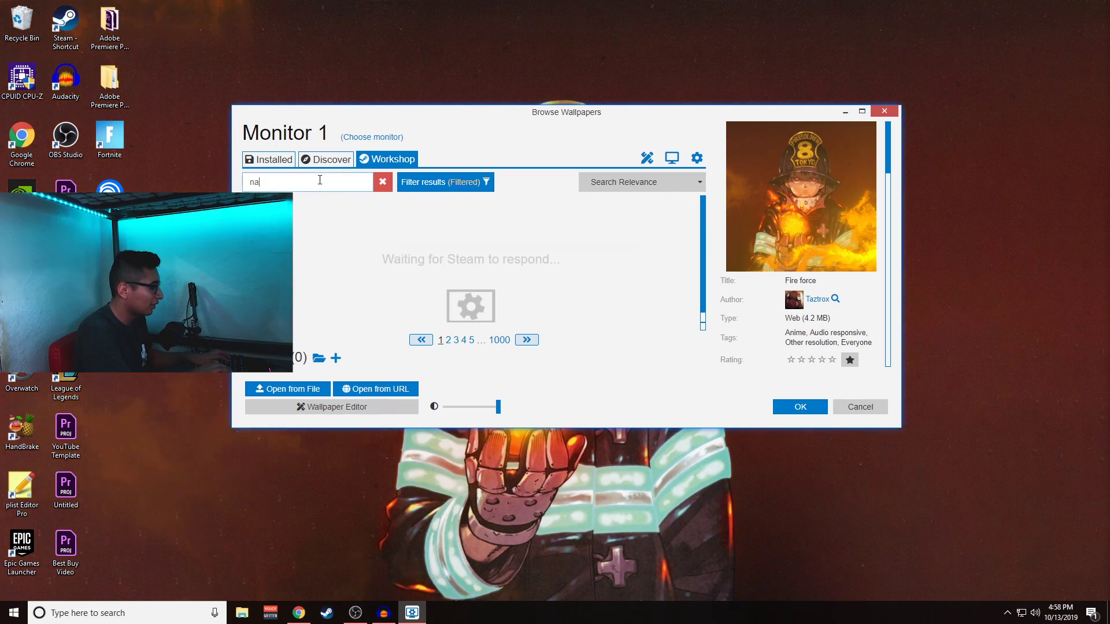
type("ruto")
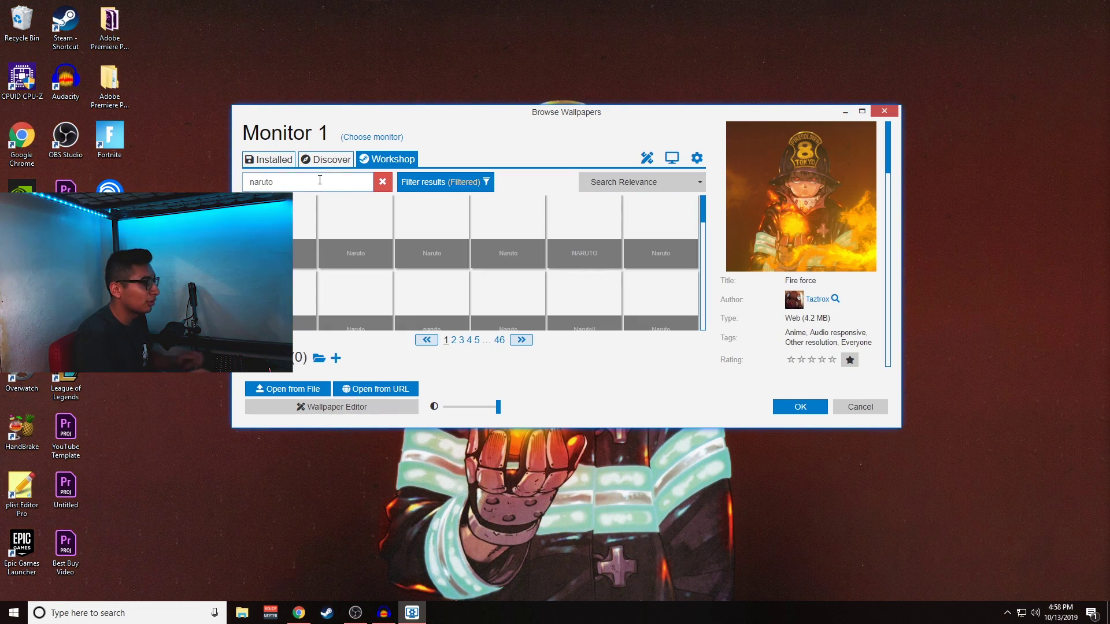
Enlarge the browser, then subscribe to and apply the Naruto!! wallpaper
left_click_drag(691, 428, 674, 531)
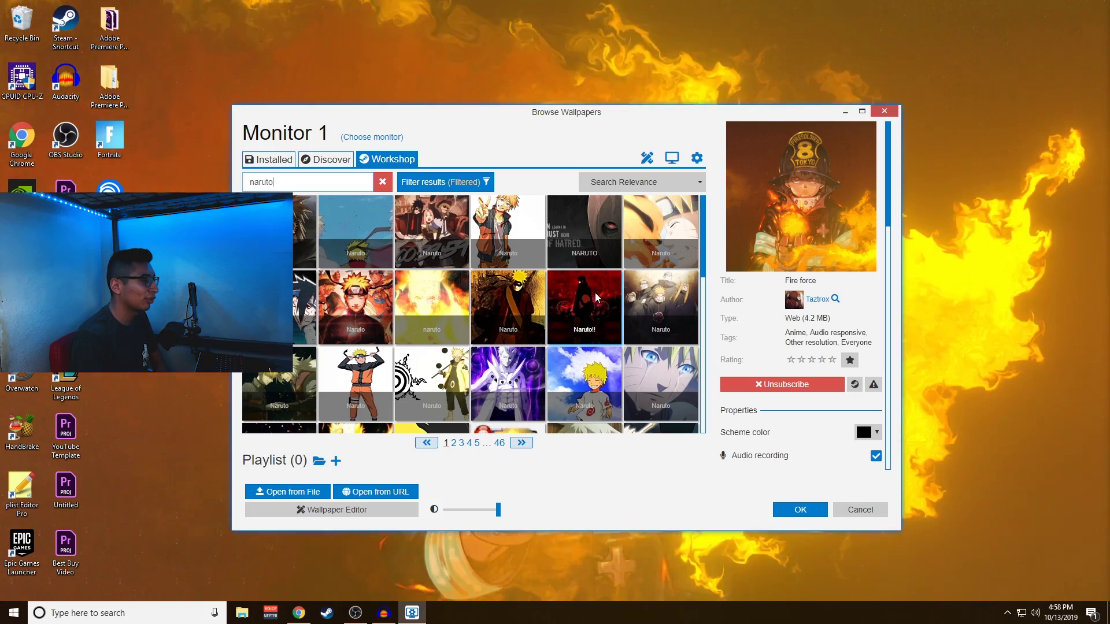
left_click(594, 293)
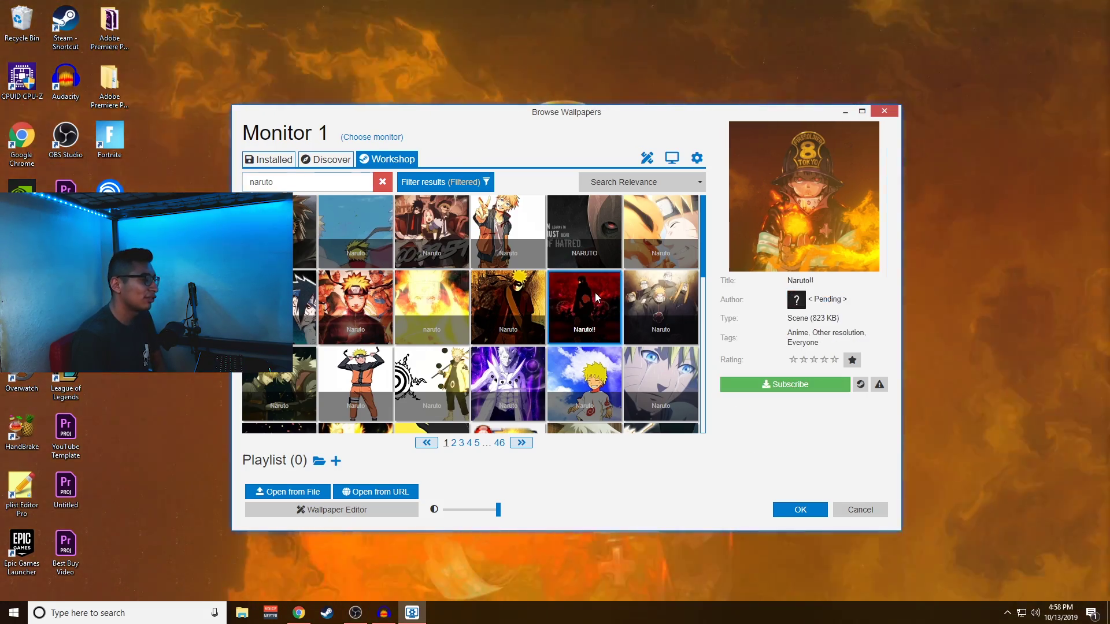
double_click(595, 292)
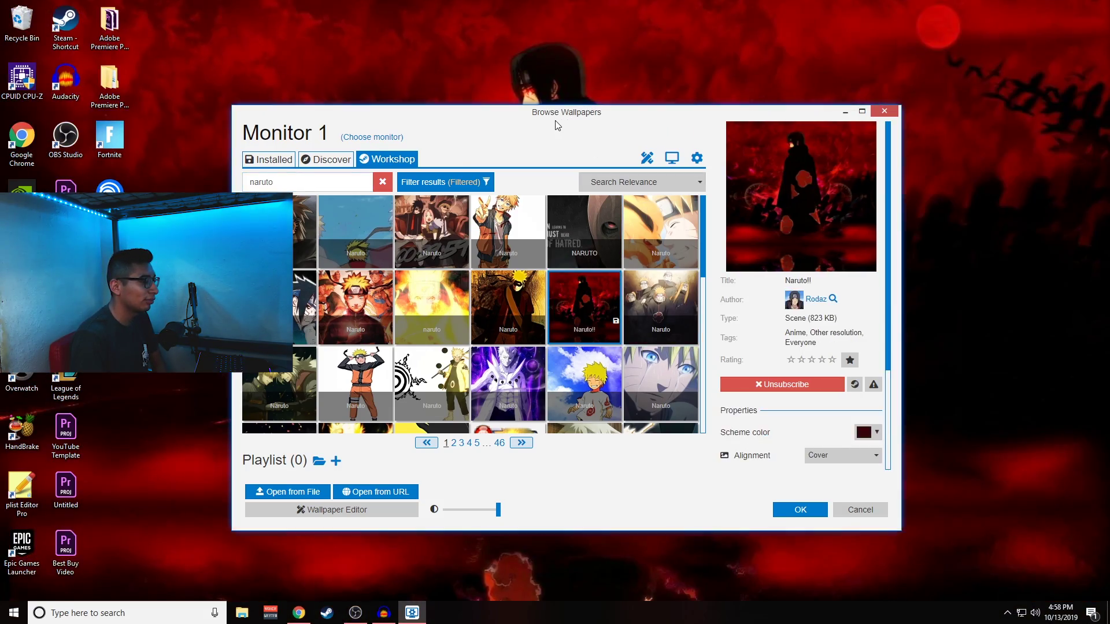
left_click_drag(557, 125, 1109, 173)
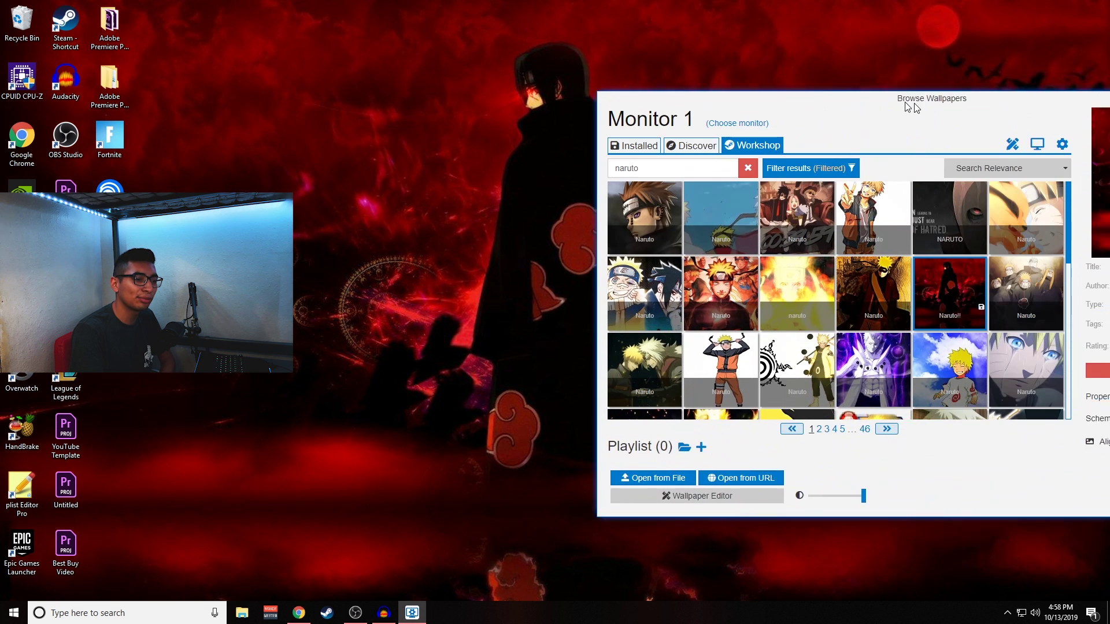
Apply Slide Clock from Discover's popular clock wallpapers and close the browser
left_click_drag(909, 107, 615, 88)
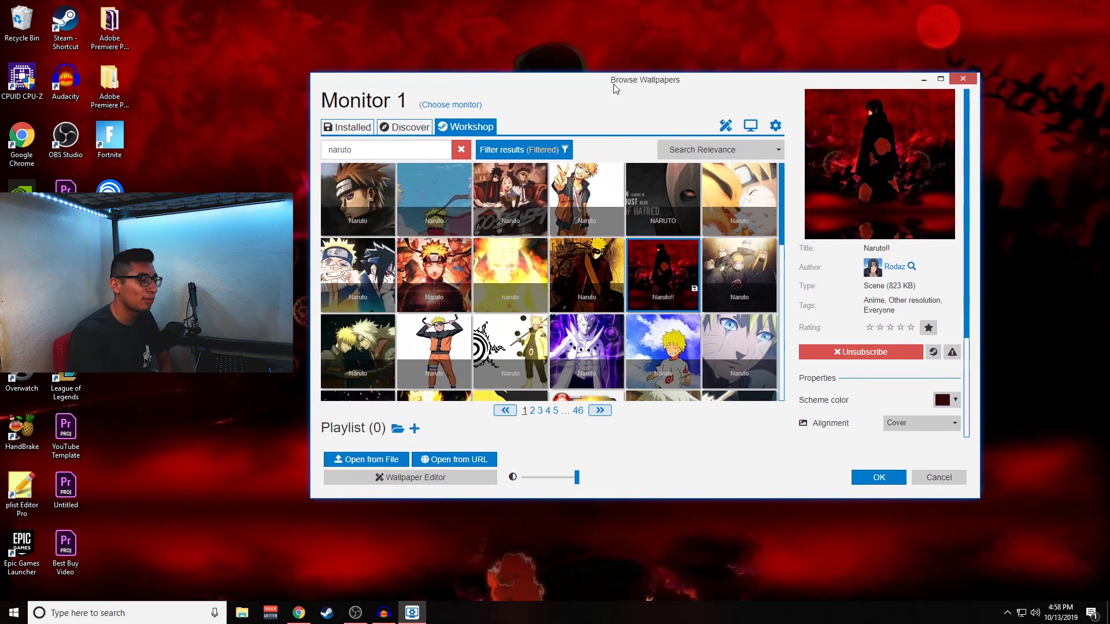
left_click(420, 130)
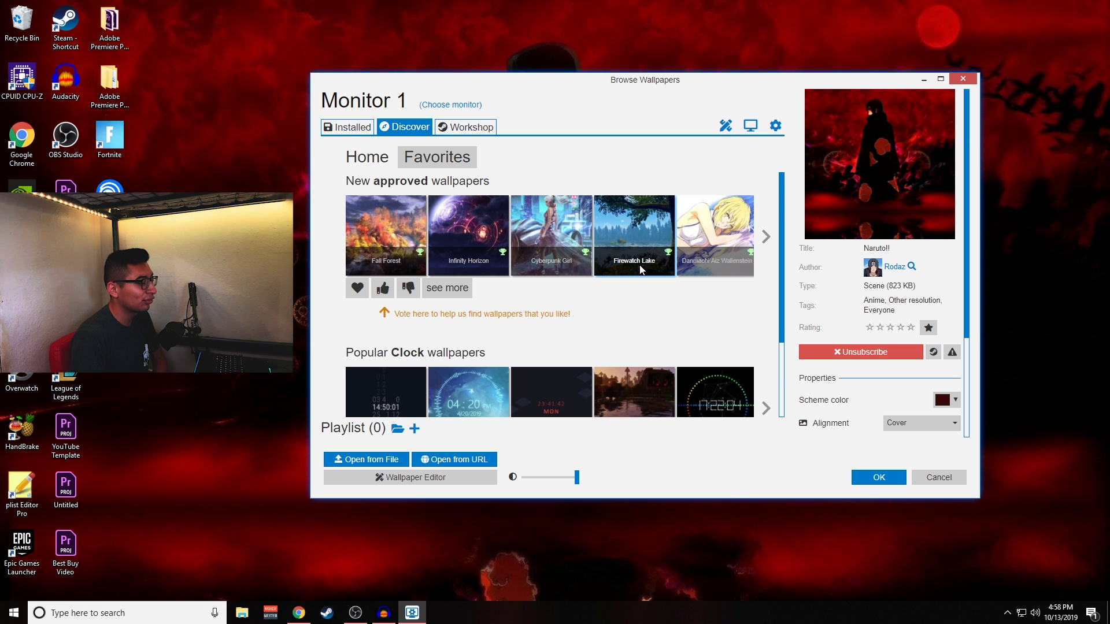
scroll(641, 267, "down", 1)
scroll(535, 331, "down", 1)
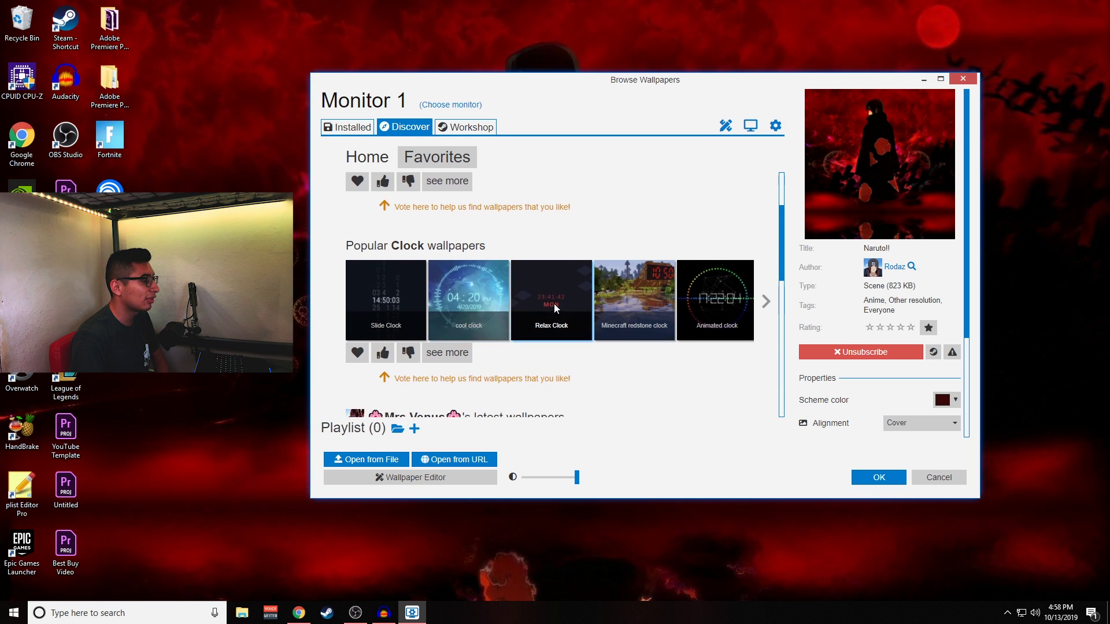
left_click(399, 286)
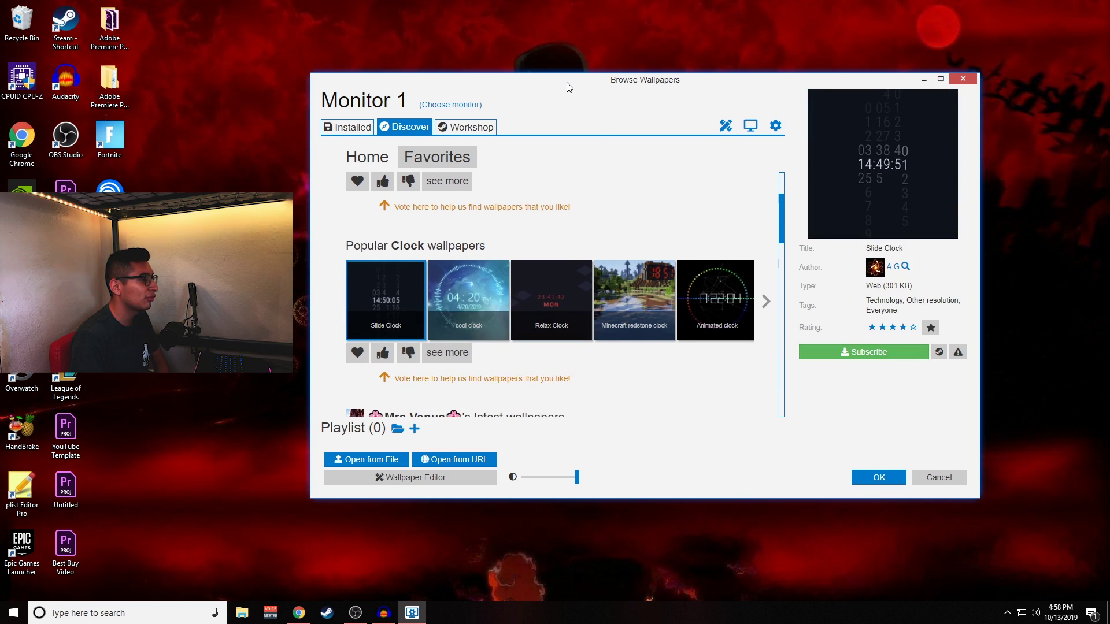
key("Escape")
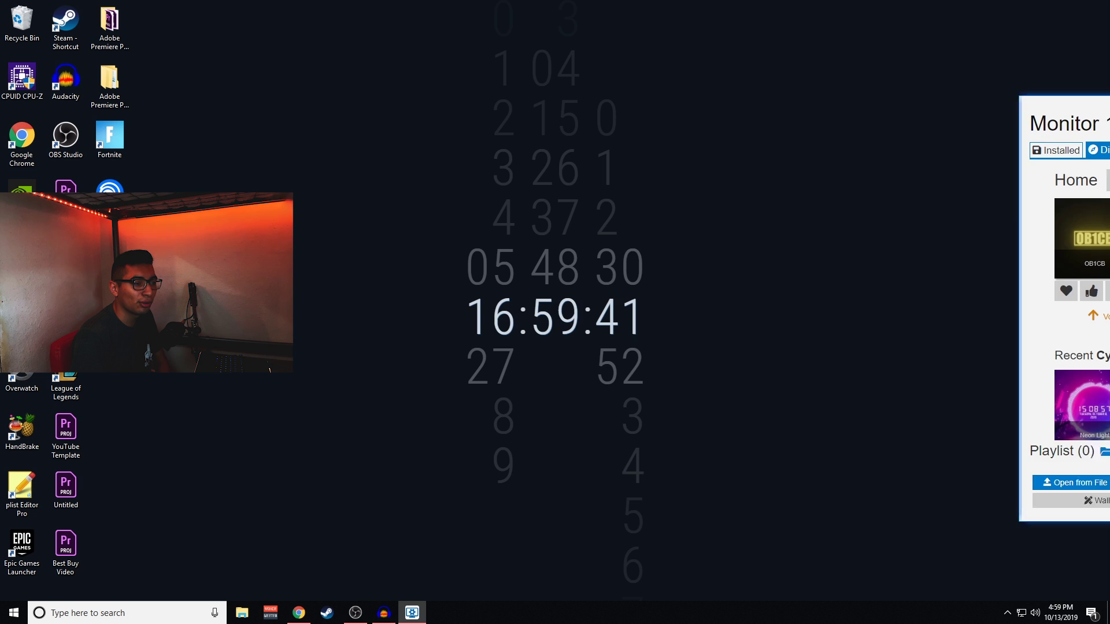
Subscribe to and apply the 72.9 MB red-cloaked swordsman video wallpaper, then reopen the browser
scroll(521, 214, "down", 10)
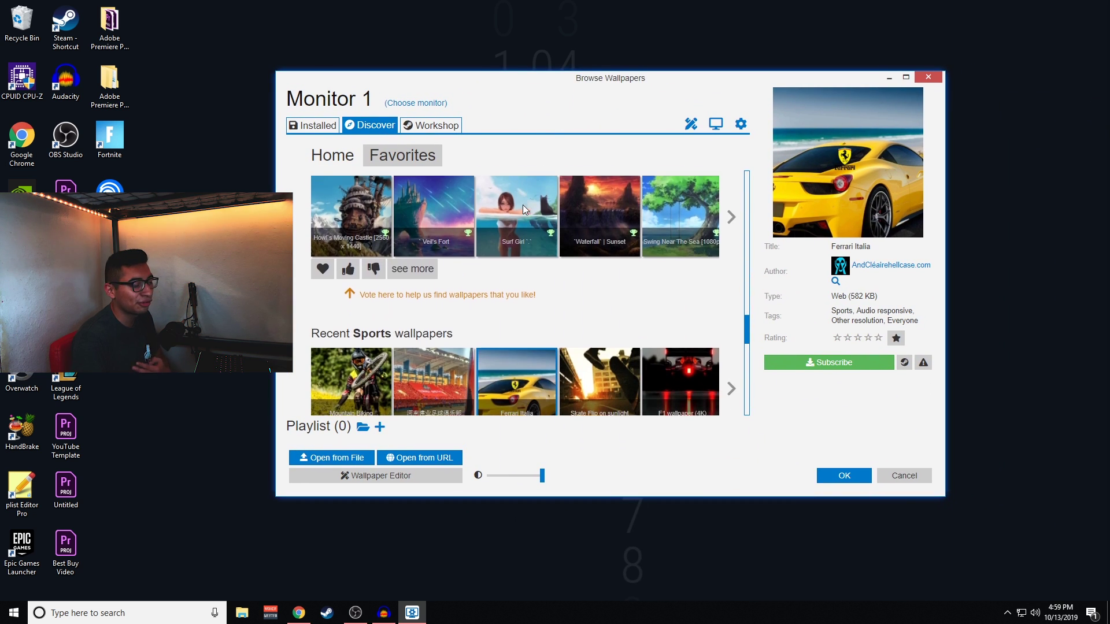
scroll(523, 190, "down", 3)
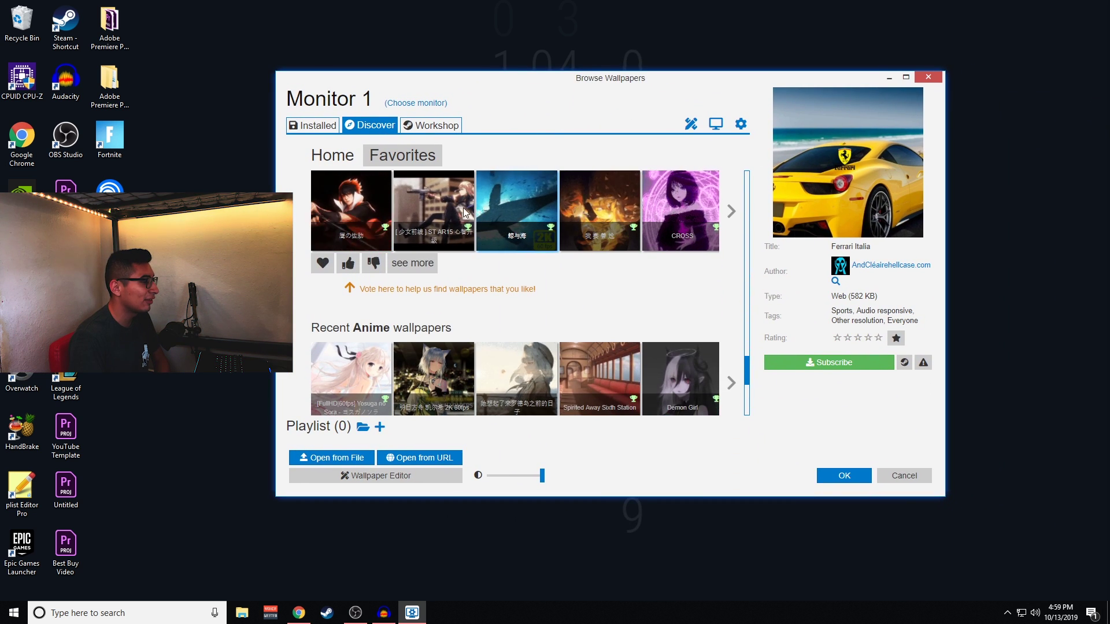
double_click(351, 207)
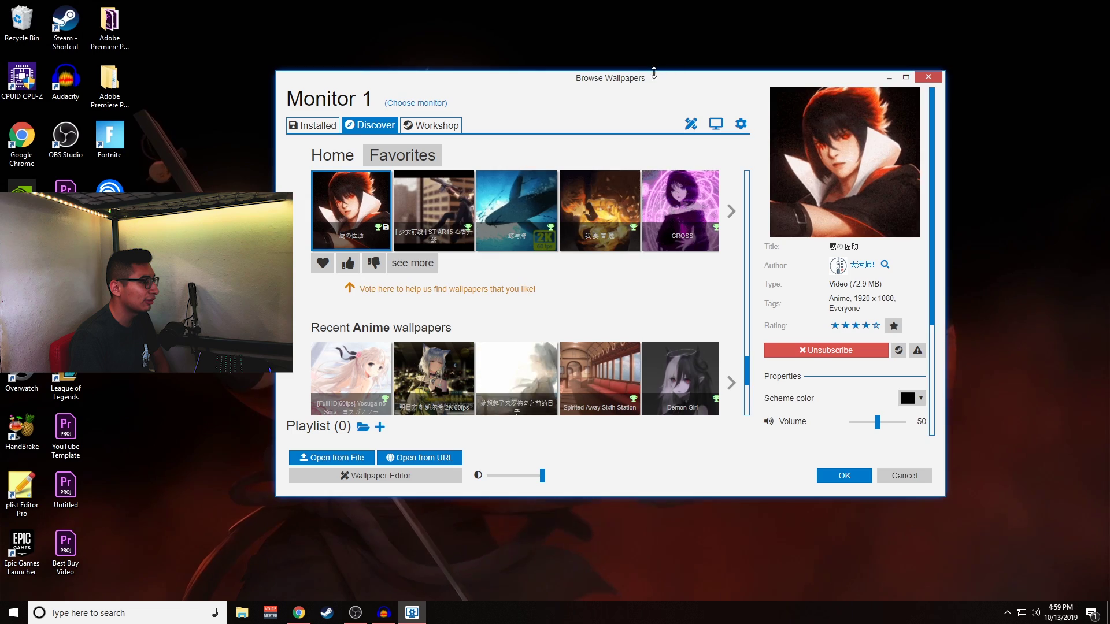
left_click(844, 475)
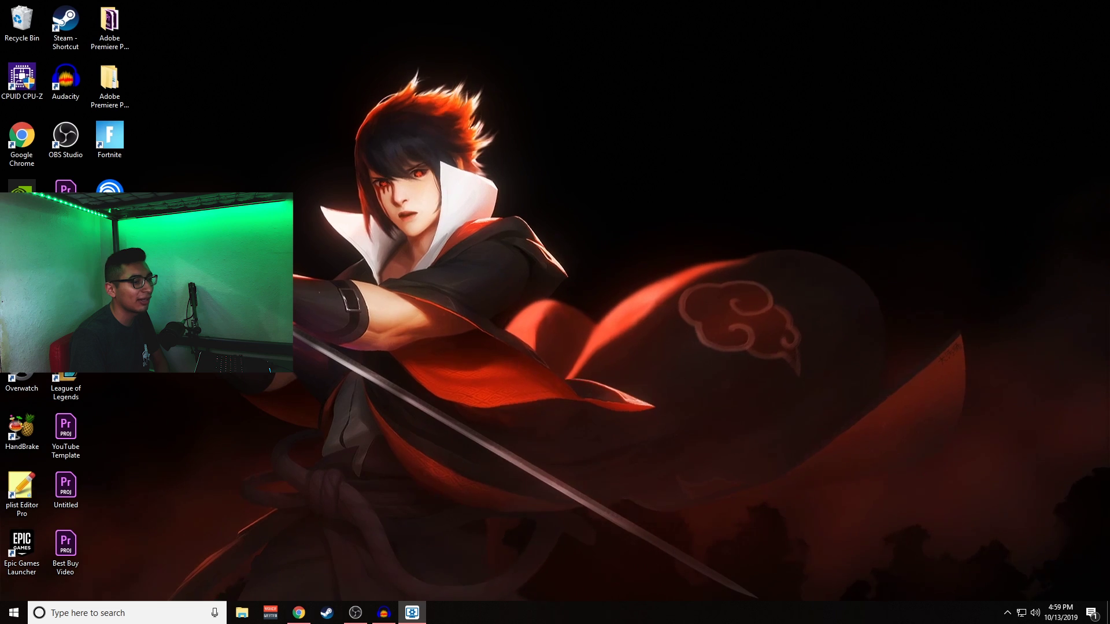
left_click(412, 613)
Search the Workshop for 'city' and apply the City wallpaper
scroll(412, 185, "up", 6)
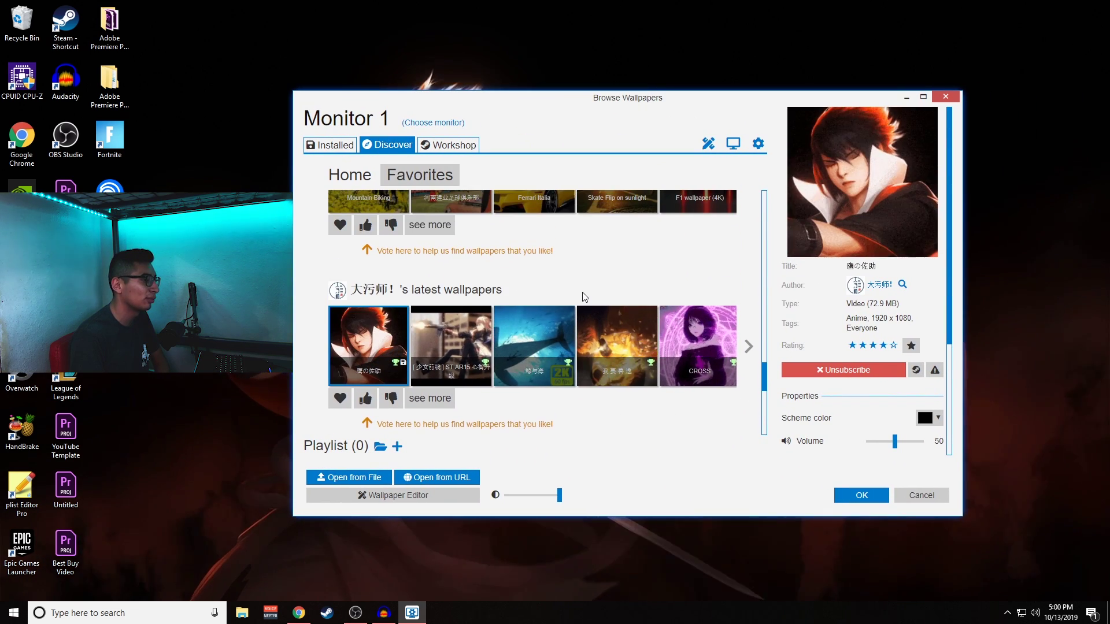
left_click(442, 149)
left_click(397, 170)
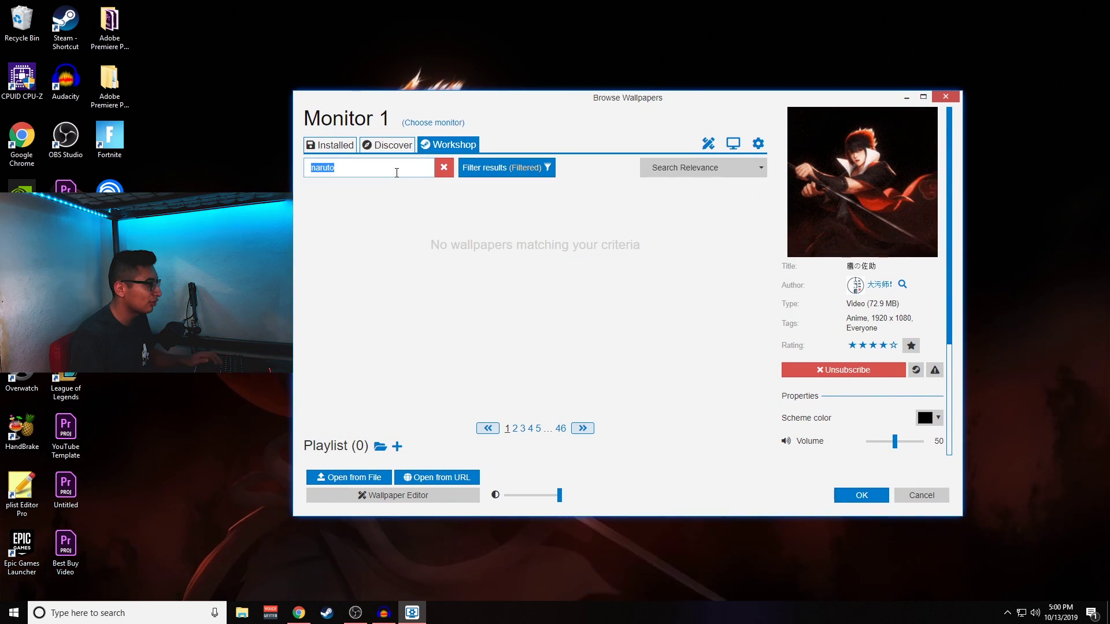
type("cioy")
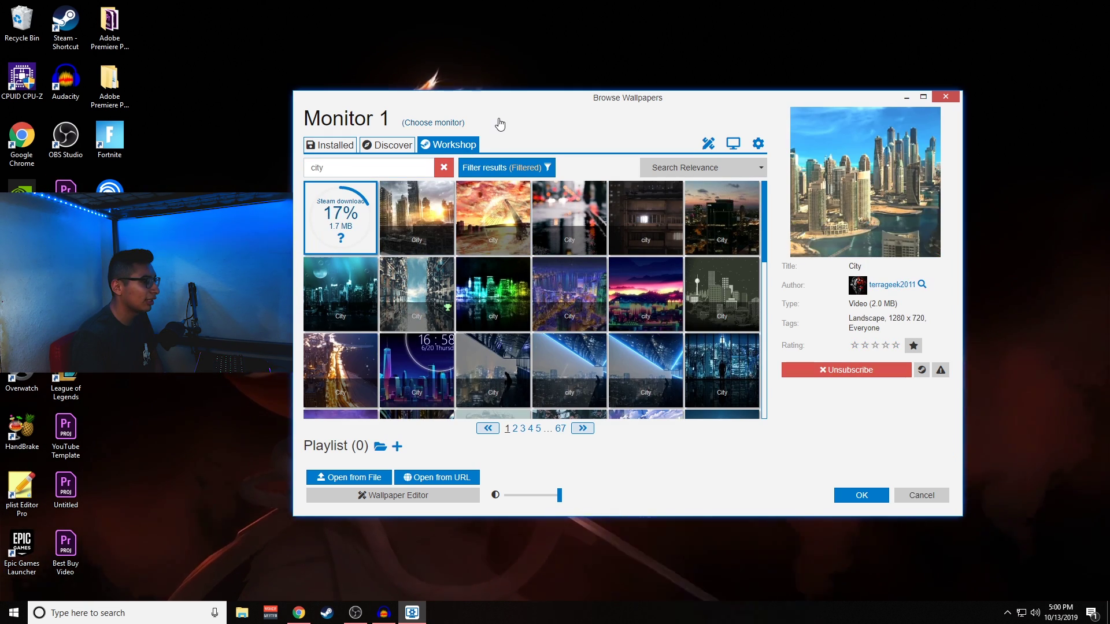
left_click_drag(550, 111, 1109, 145)
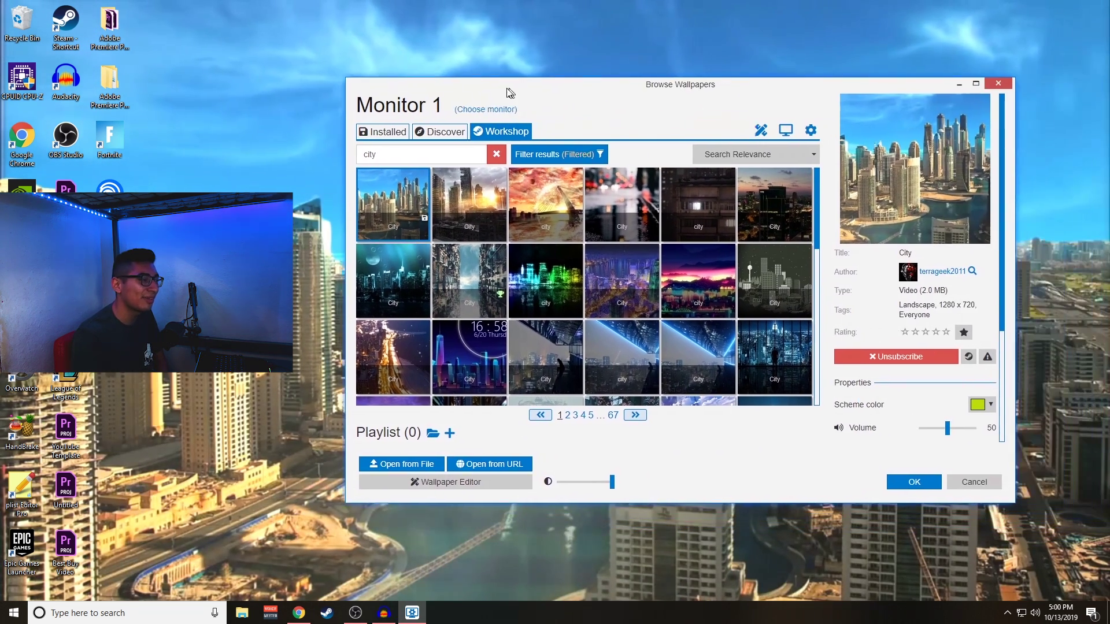
Search 'memes' and apply the 4.3 MB SpongeBob 'meme' wallpaper
double_click(443, 159)
type("memes")
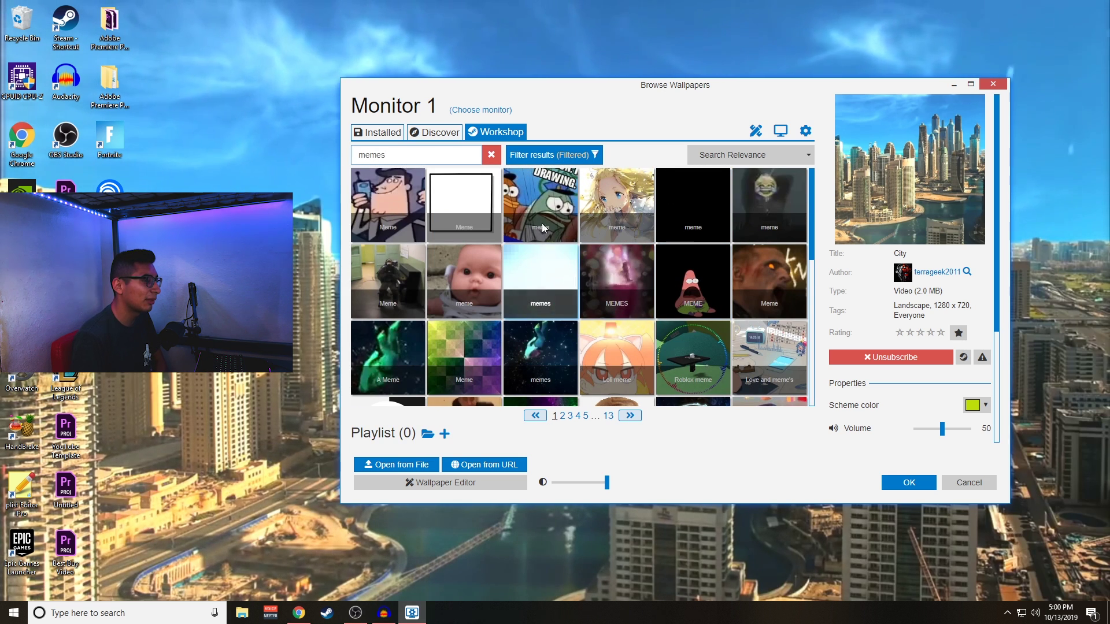
left_click(543, 228)
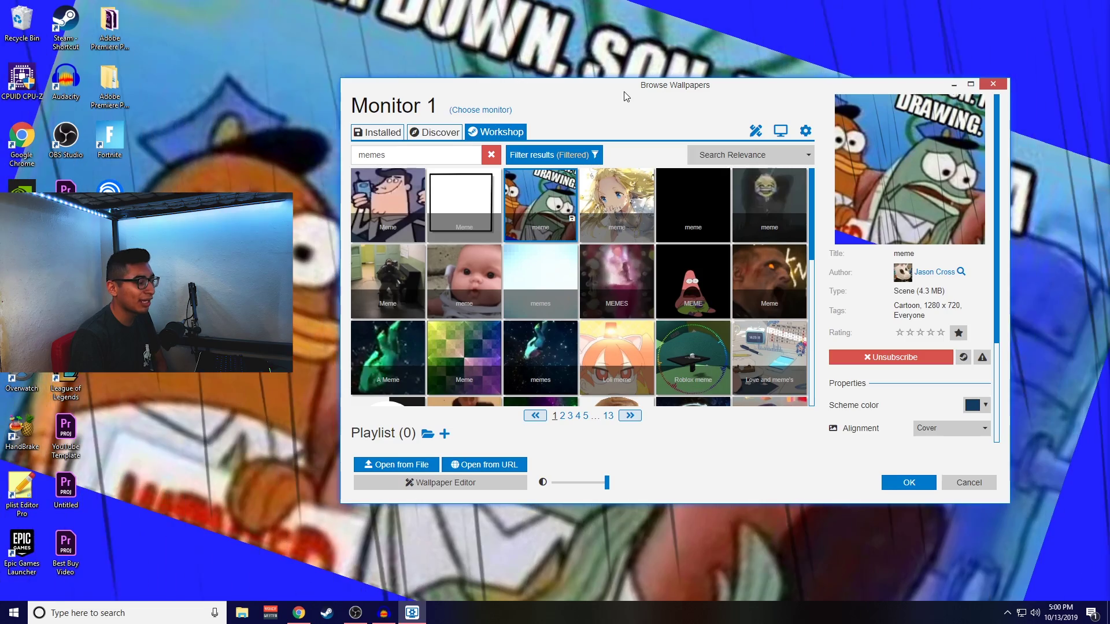
left_click_drag(624, 98, 1109, 99)
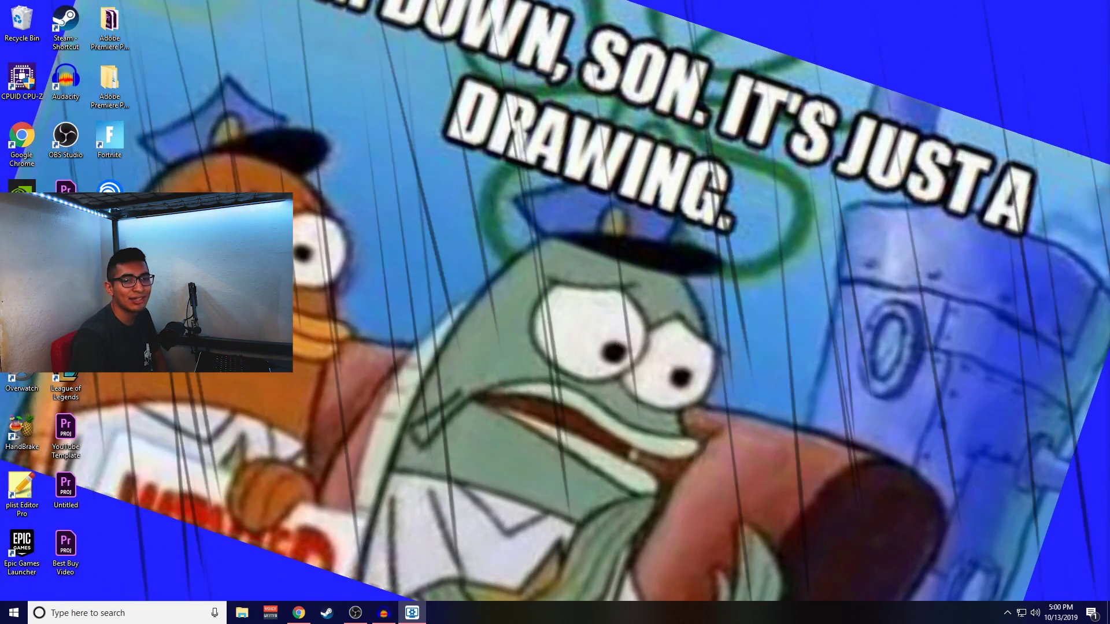
left_click_drag(1109, 100, 601, 63)
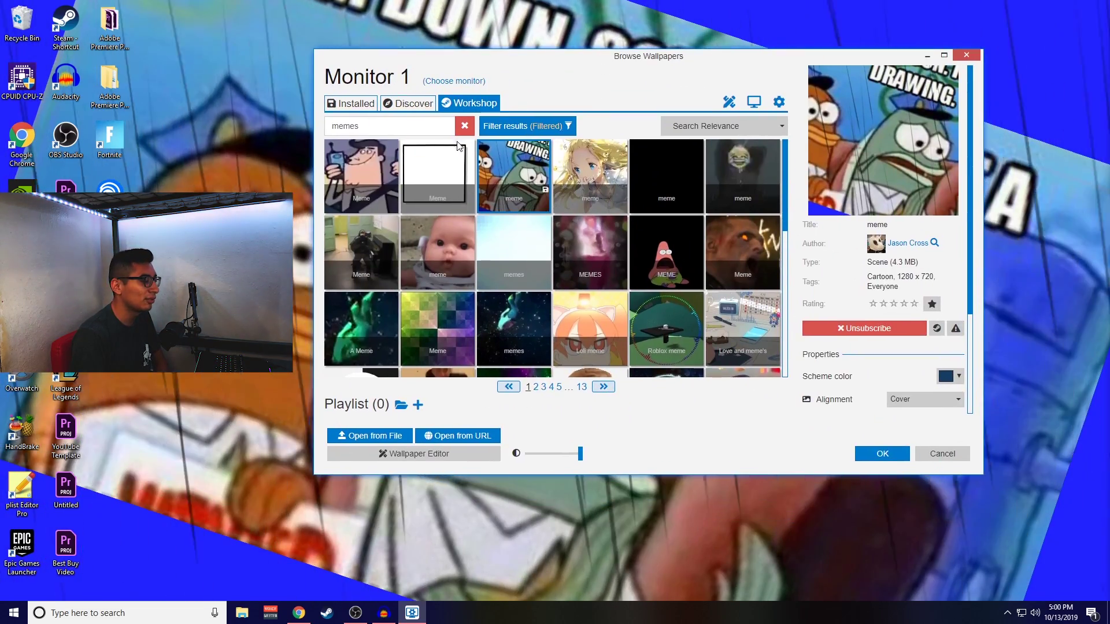
left_click(408, 103)
Clear the memes search and page through the Top Rated Workshop results to page 2
left_click(476, 104)
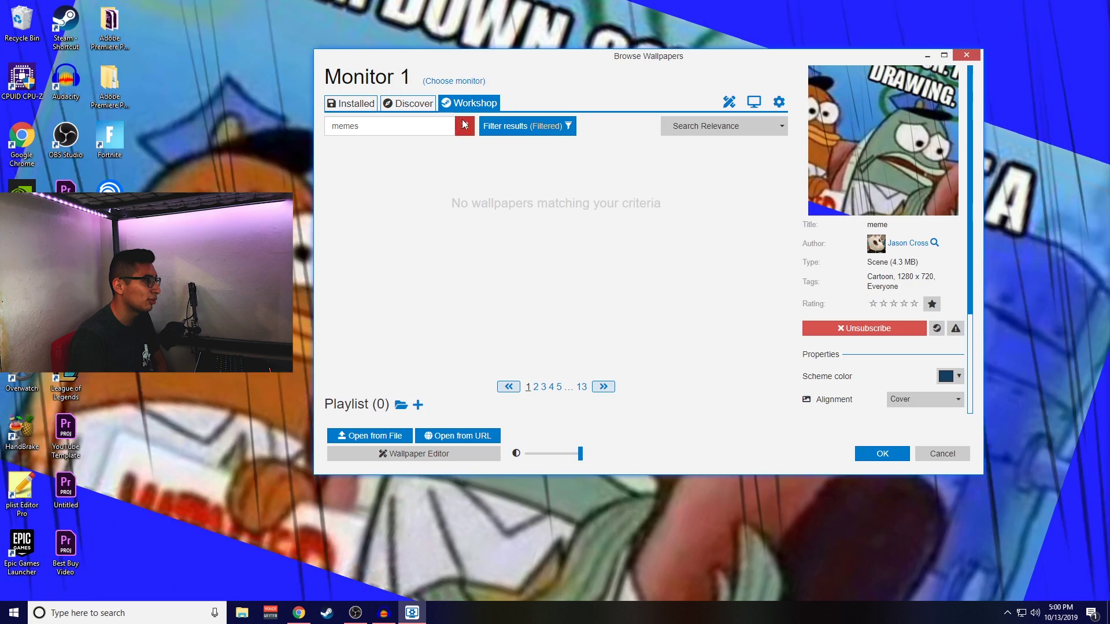
left_click(464, 125)
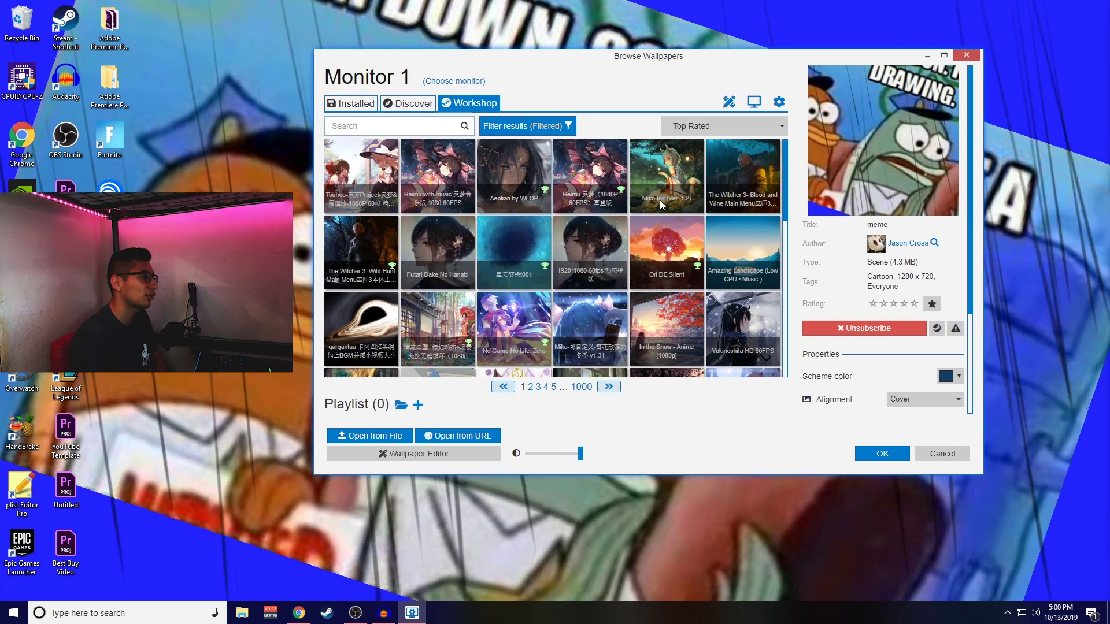
scroll(662, 205, "down", 10)
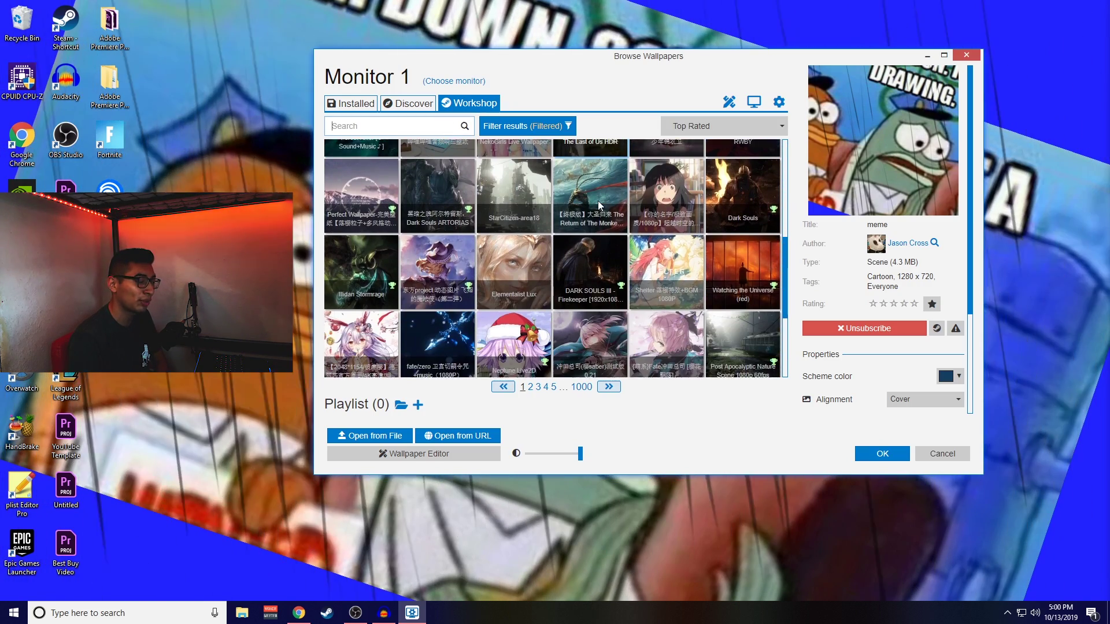
scroll(598, 204, "down", 5)
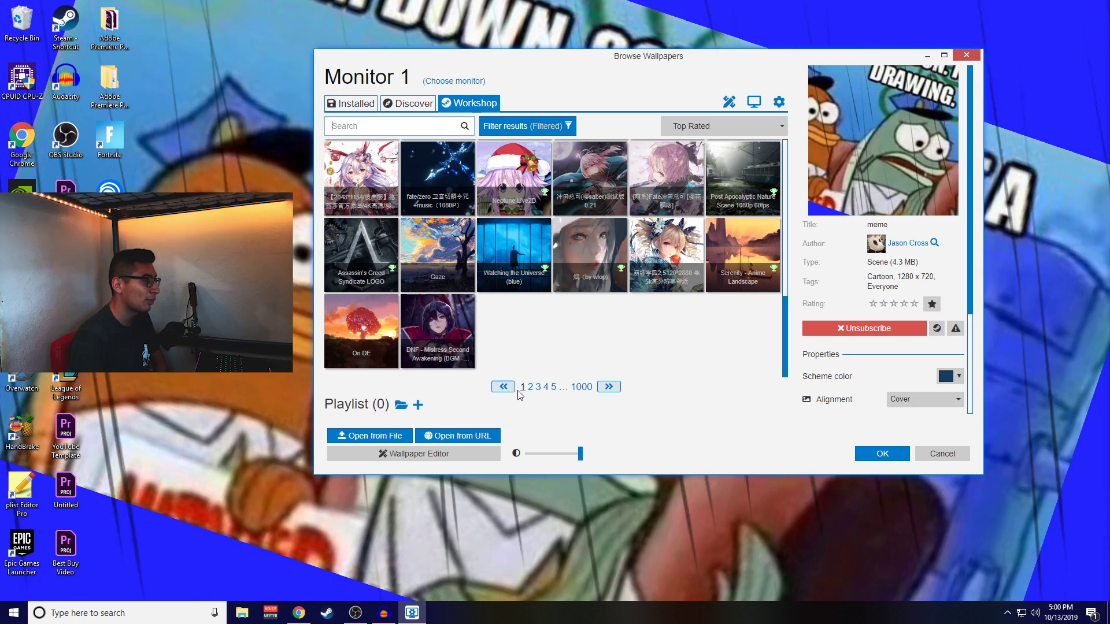
left_click(530, 387)
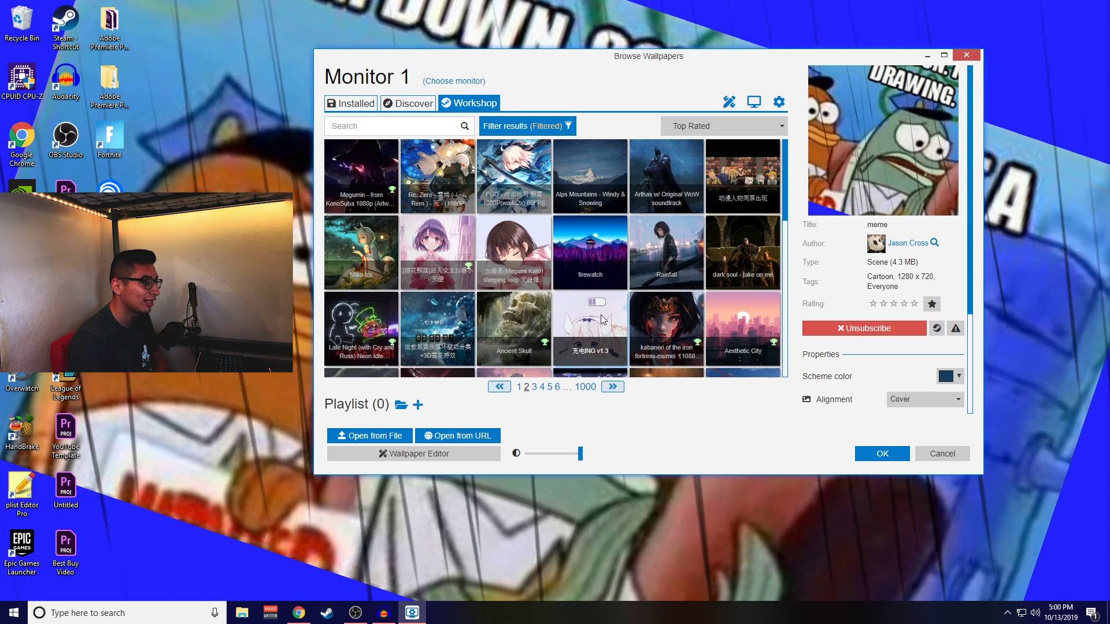
On page 3, apply the 28.5 MB 'Boku no Hero Academia "The best"' wallpaper
scroll(586, 299, "down", 5)
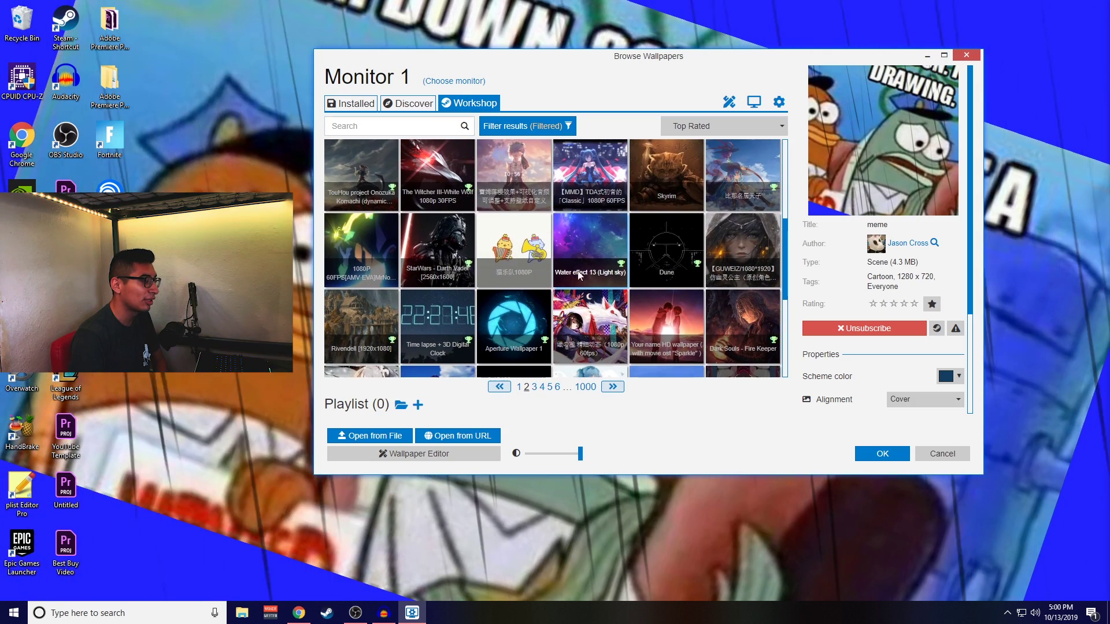
scroll(543, 237, "down", 3)
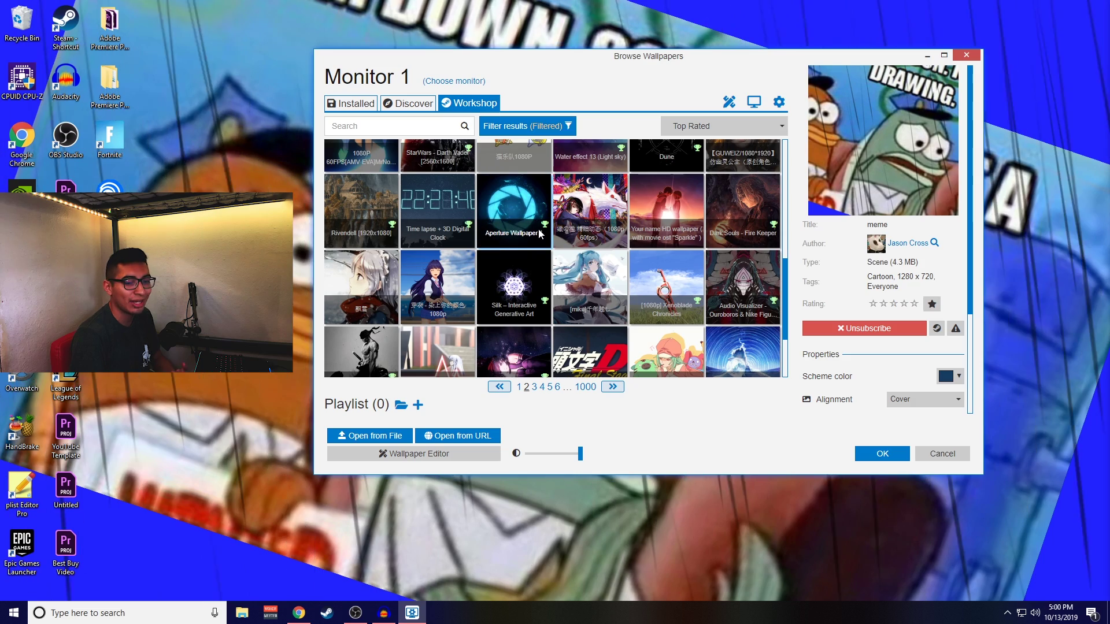
scroll(538, 230, "down", 2)
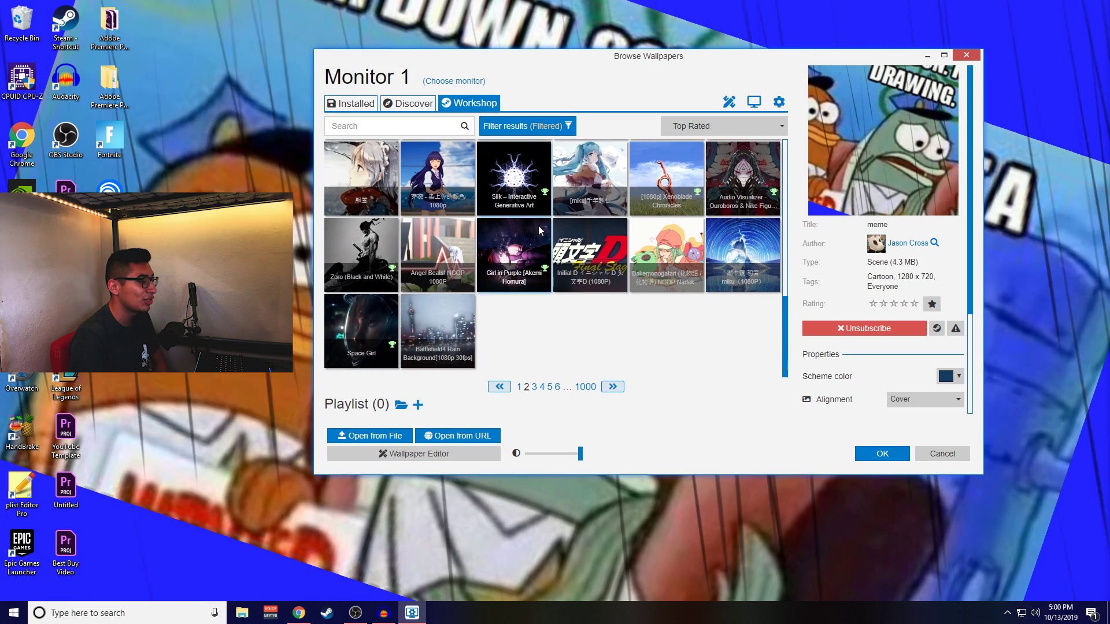
left_click(535, 387)
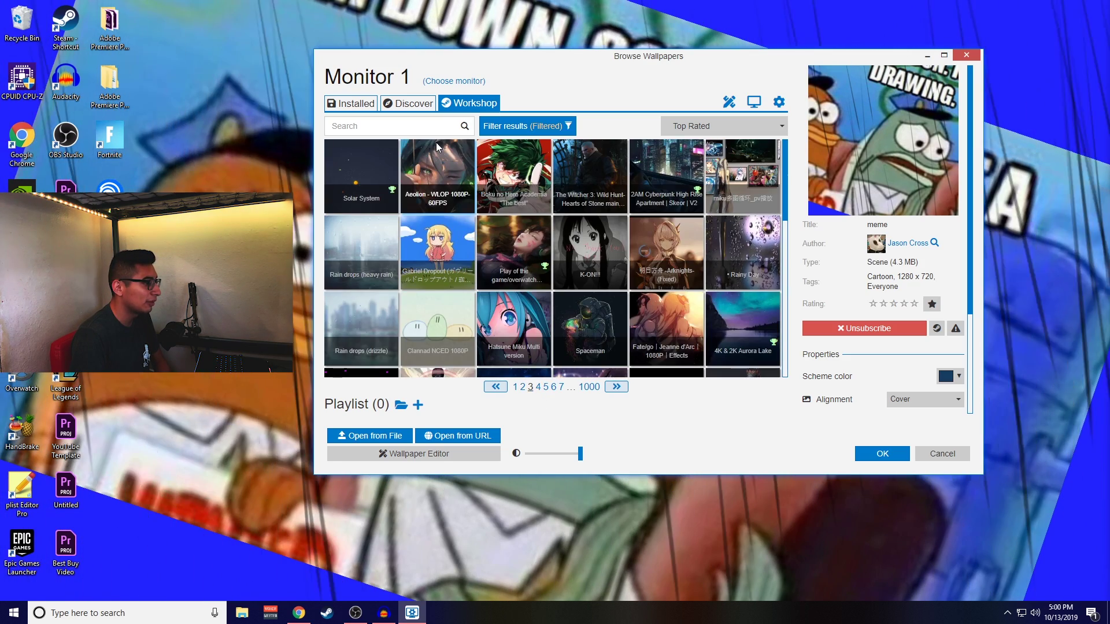
left_click(517, 166)
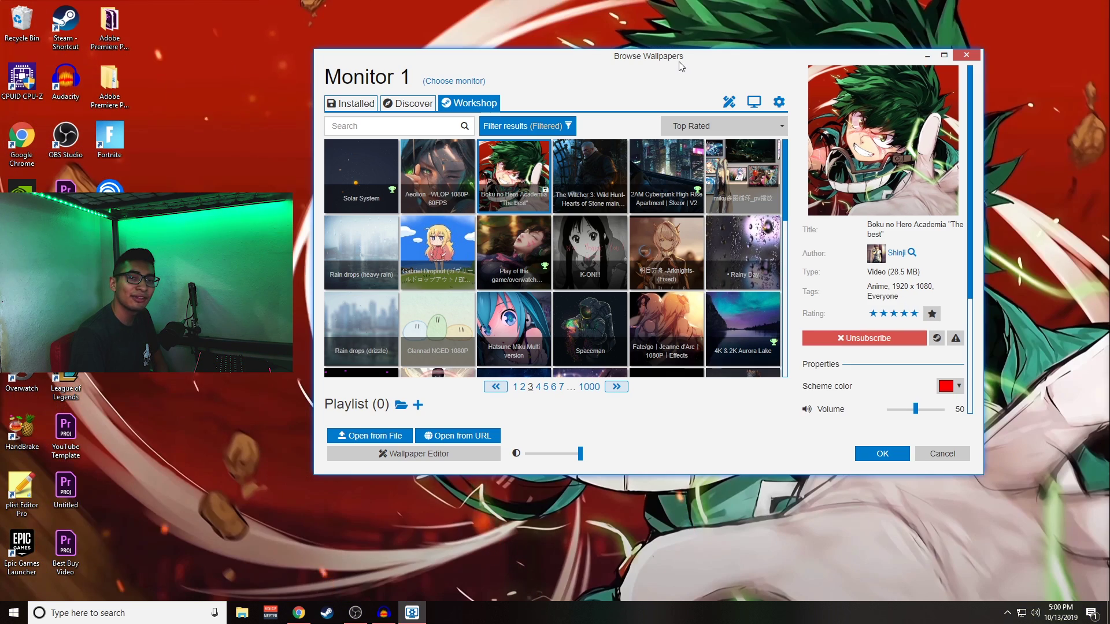
key("Return")
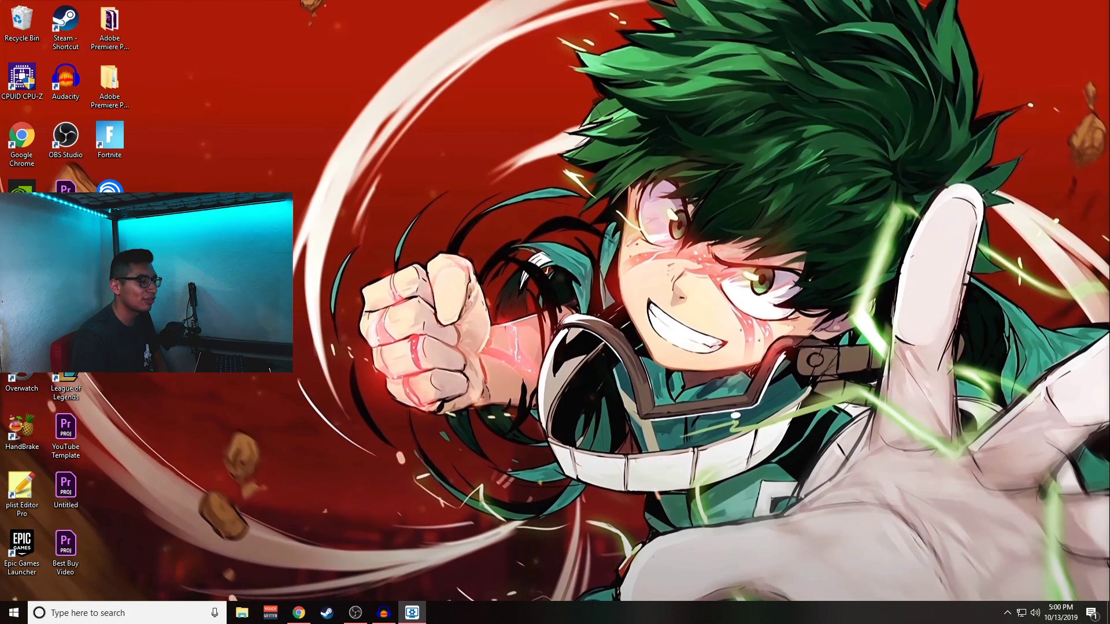